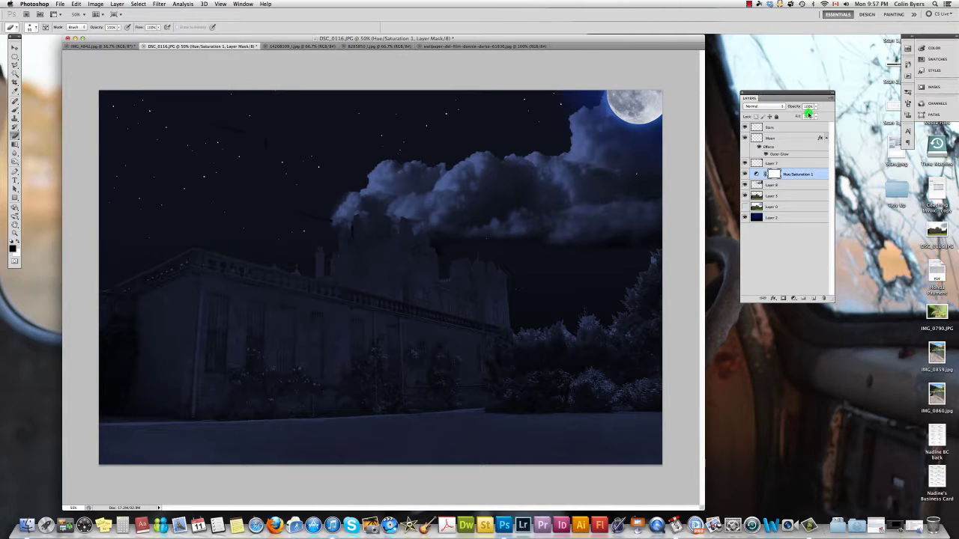
# Hide the Stars, Moon, Hue/Saturation 1, Layer 8, Layer 5 and Layer 2 layers
pyautogui.click(791, 126)
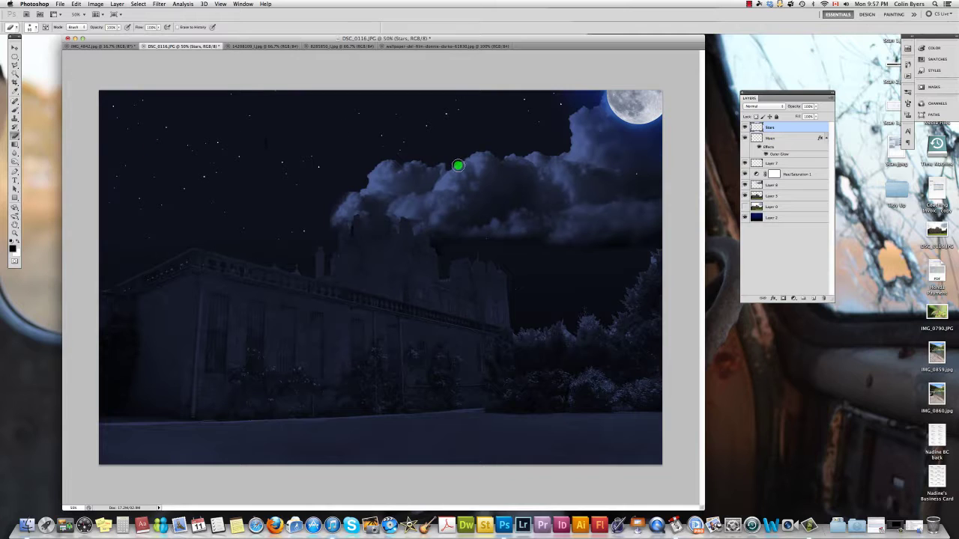
pyautogui.moveTo(745, 127); pyautogui.dragTo(744, 174)
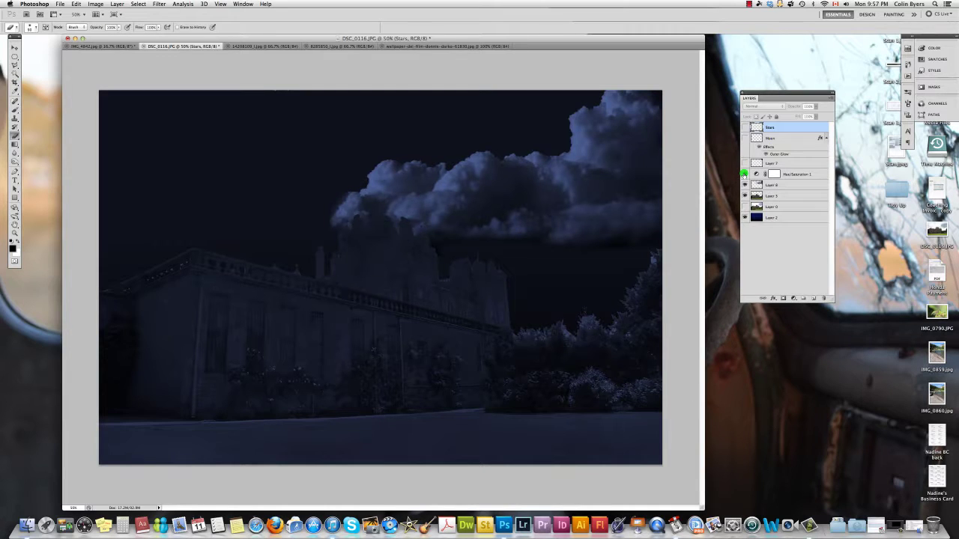
pyautogui.click(744, 174)
pyautogui.click(741, 177)
pyautogui.click(744, 185)
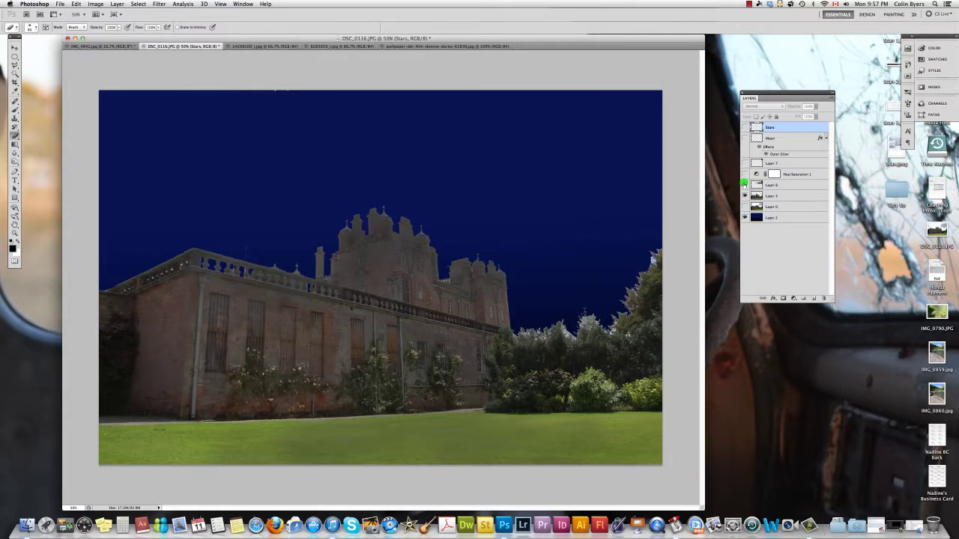
pyautogui.click(745, 195)
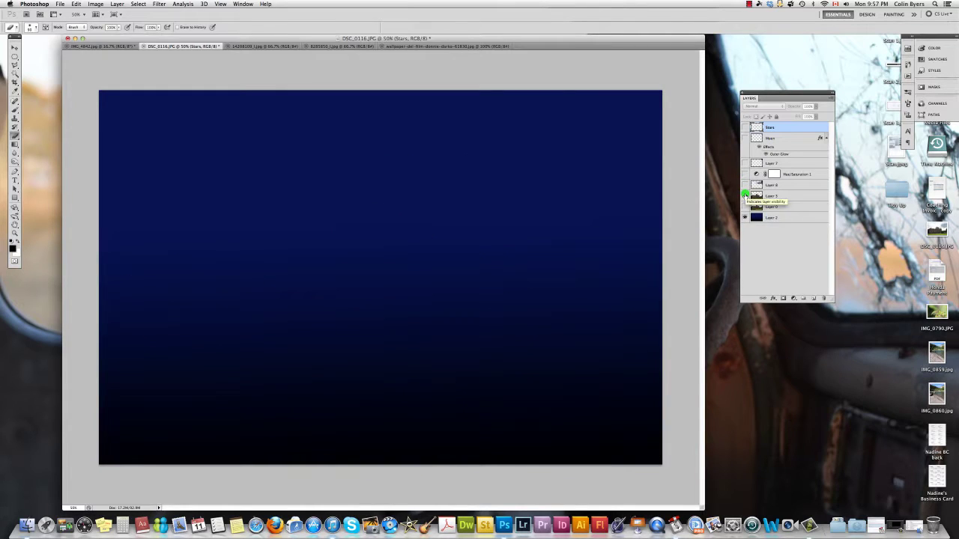
pyautogui.click(745, 217)
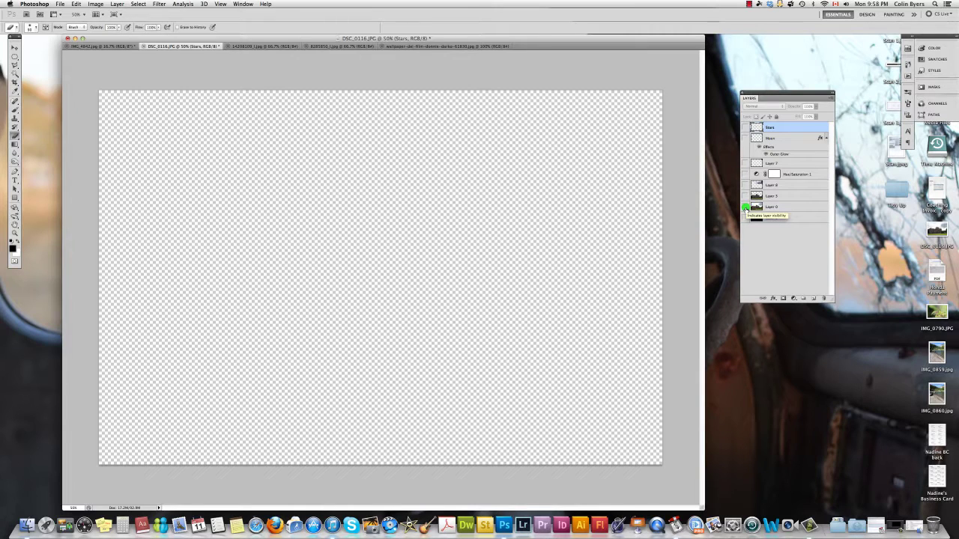
pyautogui.click(746, 207)
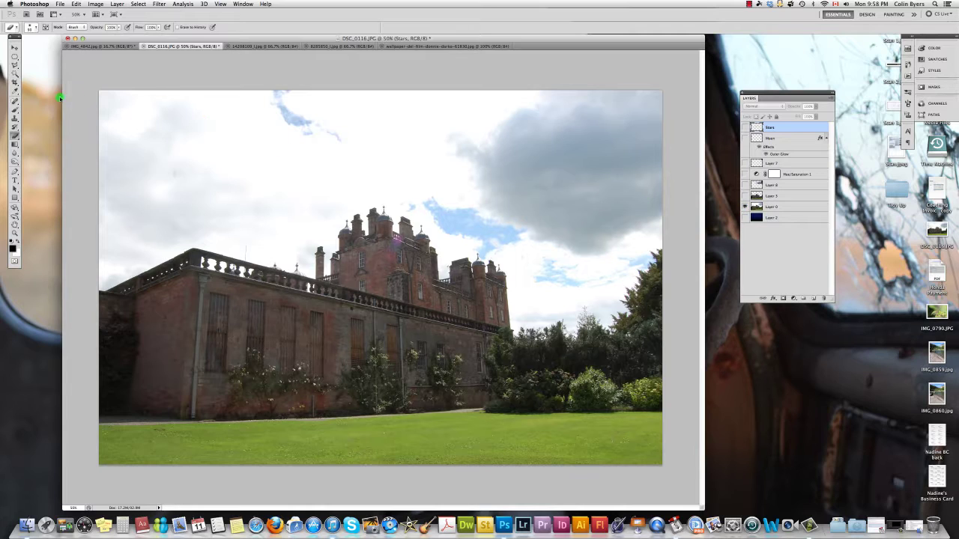
# Switch to the Magic Wand, then dismiss an accidental save dialog and clear the stray selection
pyautogui.click(15, 74)
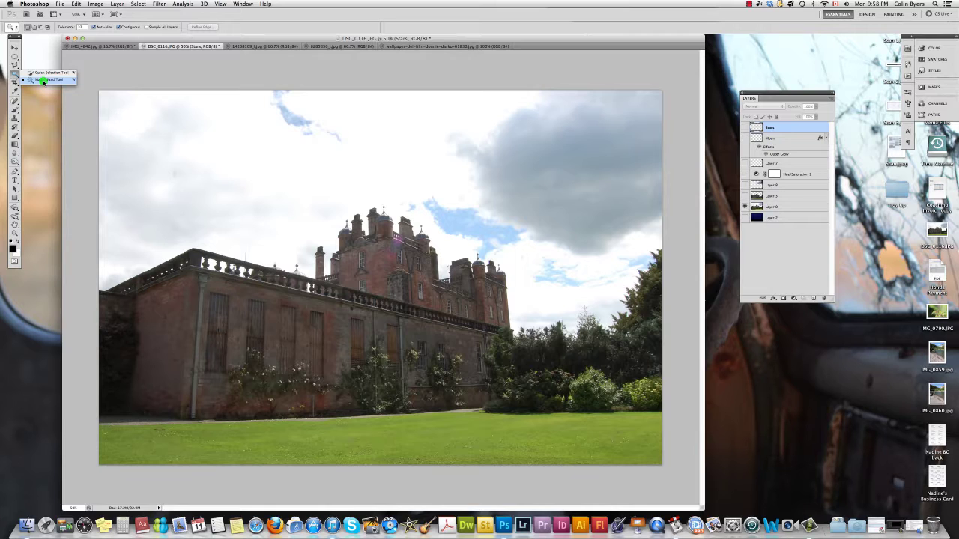
pyautogui.click(48, 79)
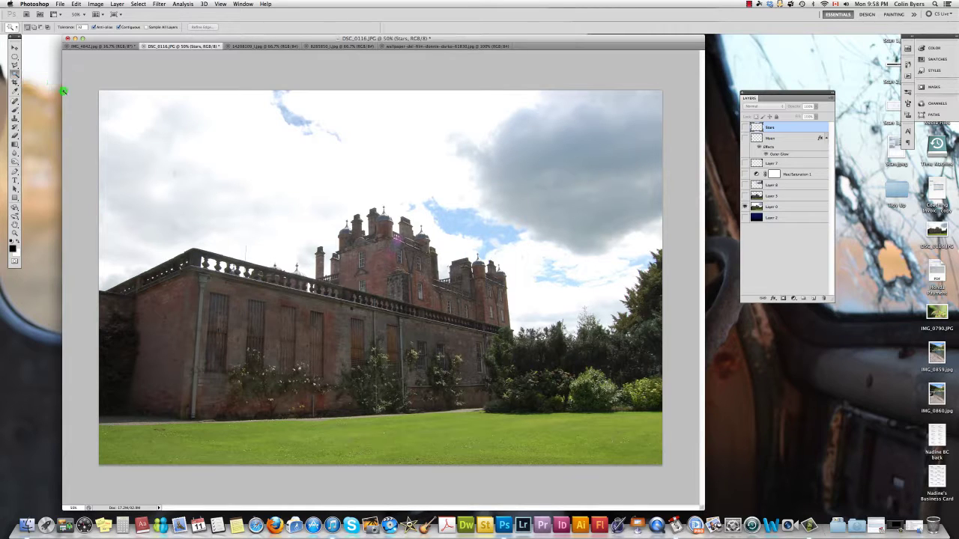
pyautogui.click(177, 133)
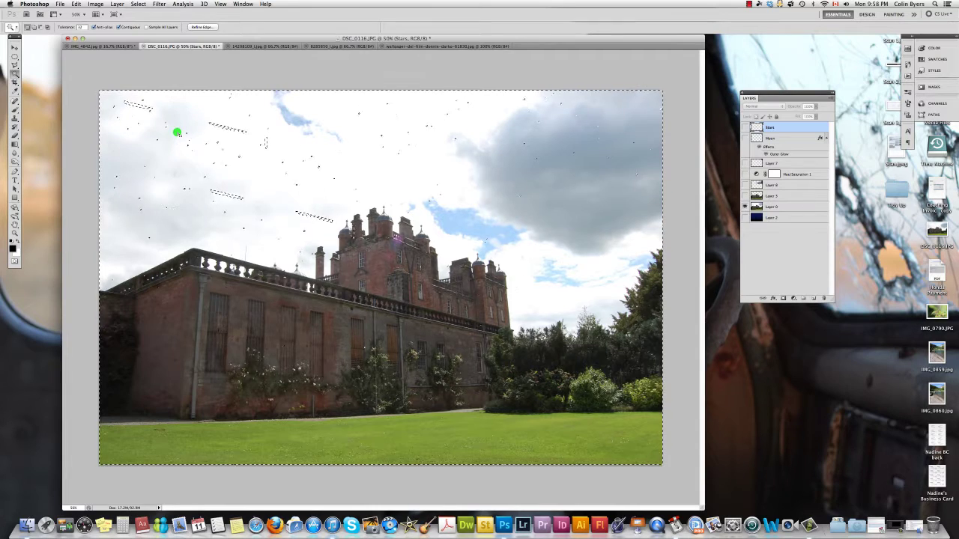
pyautogui.press('super+shift+s')
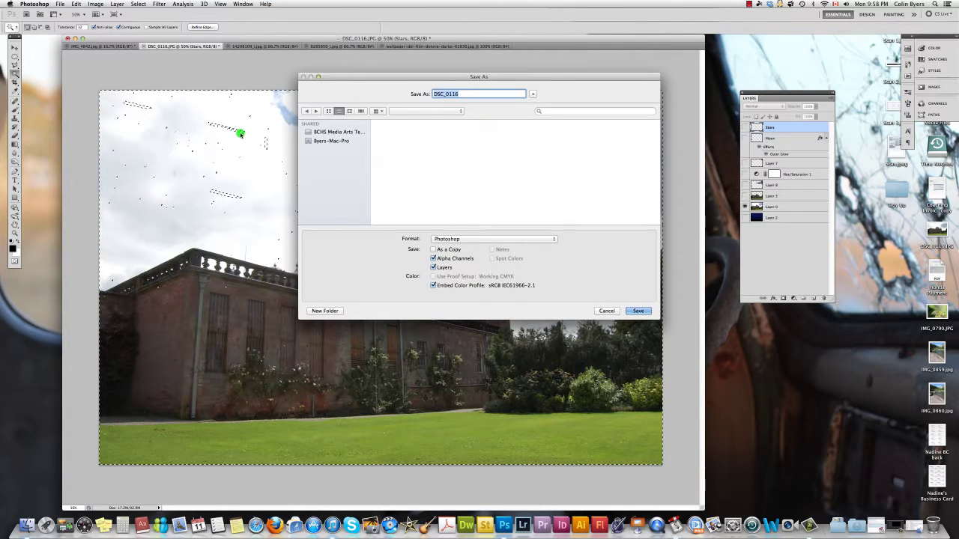
pyautogui.click(604, 311)
pyautogui.press('super+d')
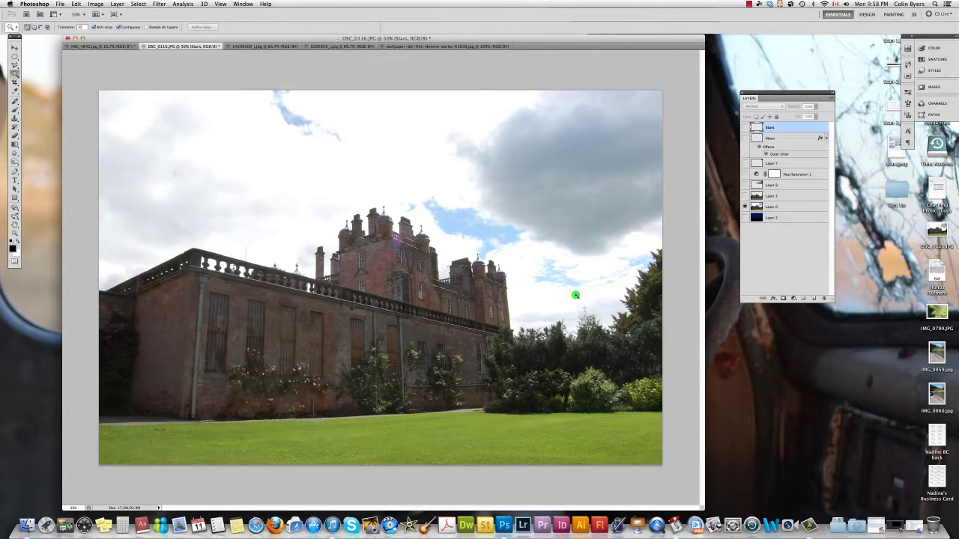
# On Layer 0, select the white sky and add the left clouds, grey cloud and blue patches
pyautogui.click(779, 205)
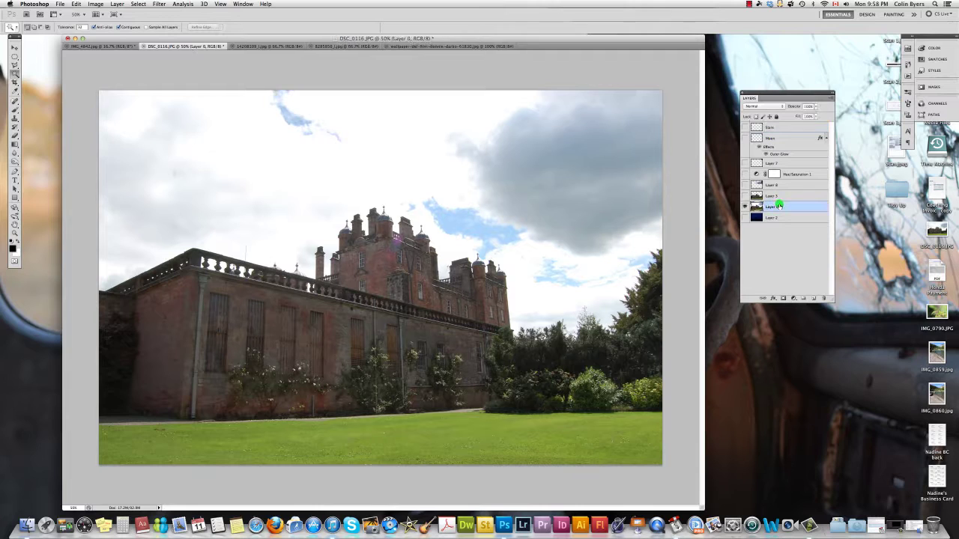
pyautogui.click(296, 153)
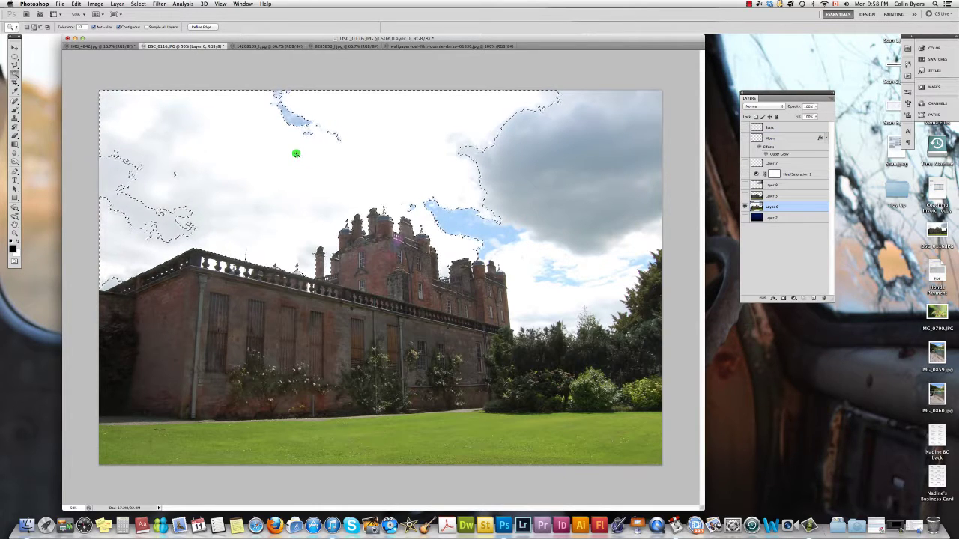
pyautogui.keyDown('shift'); pyautogui.click(142, 204); pyautogui.keyUp('shift')
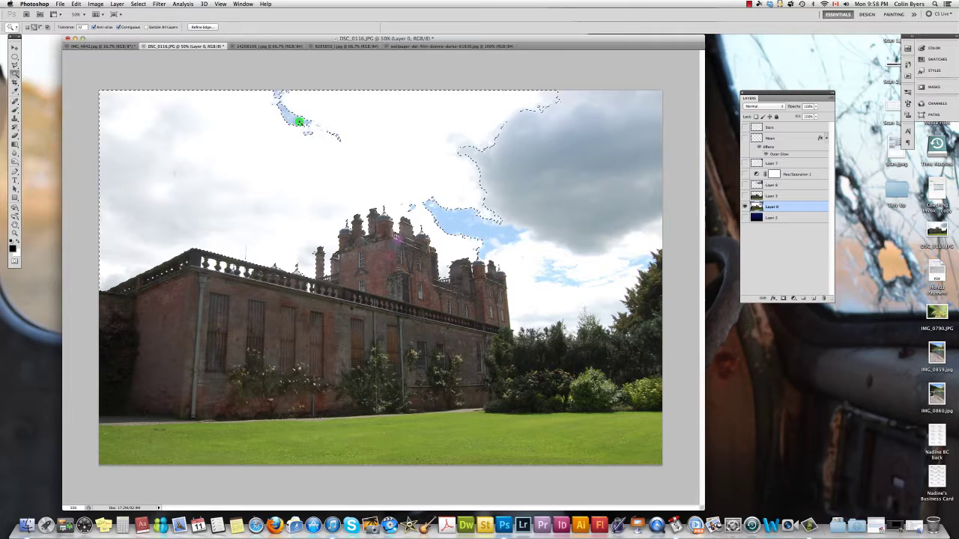
pyautogui.keyDown('shift'); pyautogui.click(567, 165); pyautogui.keyUp('shift')
pyautogui.keyDown('shift'); pyautogui.click(555, 271); pyautogui.keyUp('shift')
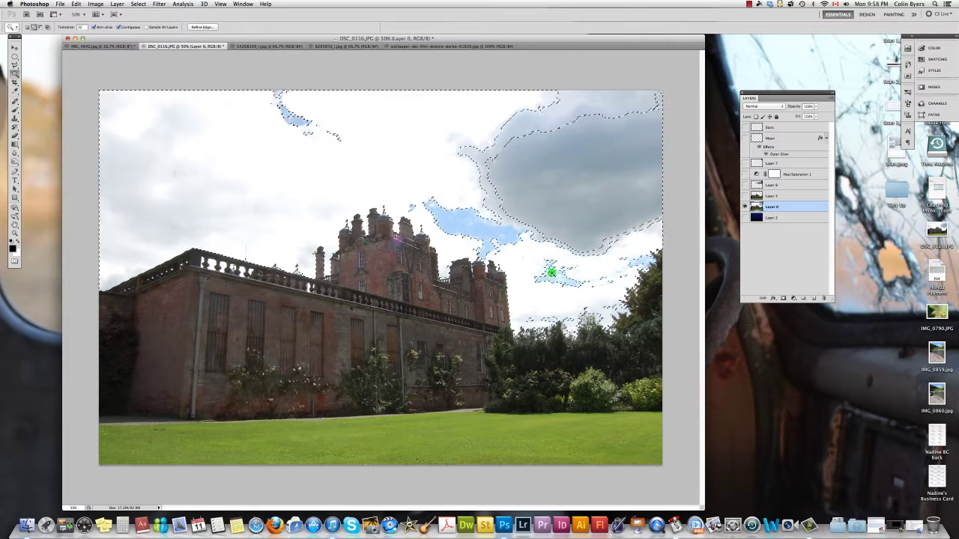
pyautogui.keyDown('shift'); pyautogui.click(470, 225); pyautogui.keyUp('shift')
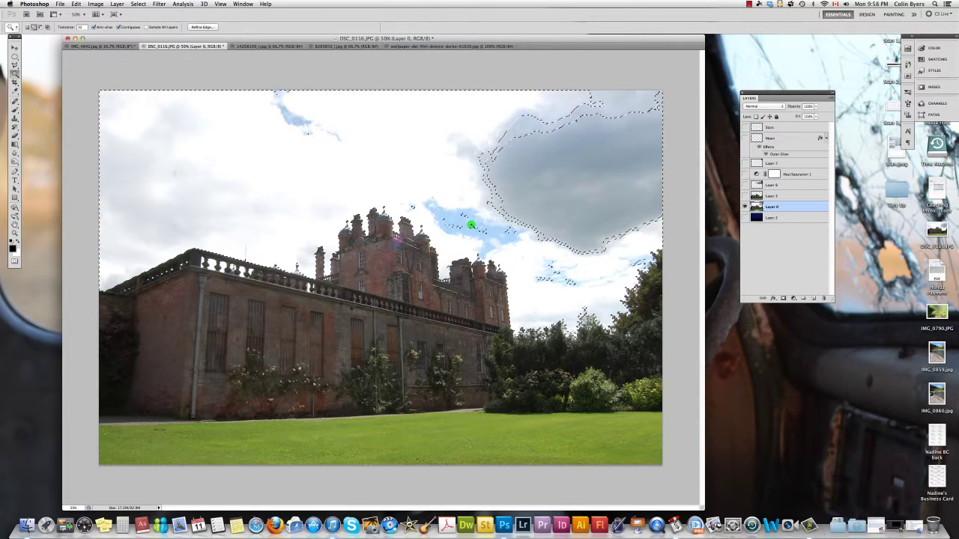
# In Quick Mask, brush the grey cloud's left and upper-left edges into the sky selection
pyautogui.click(15, 262)
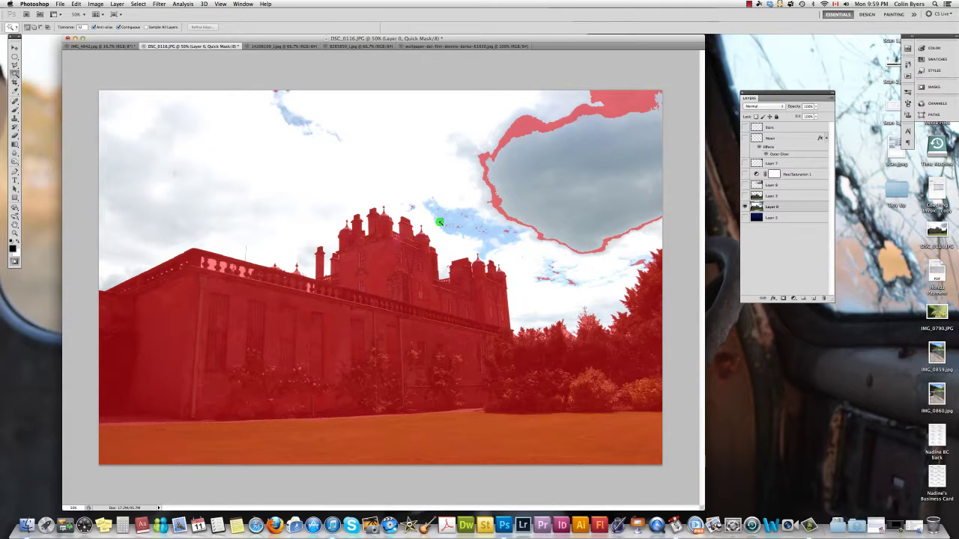
pyautogui.press('b')
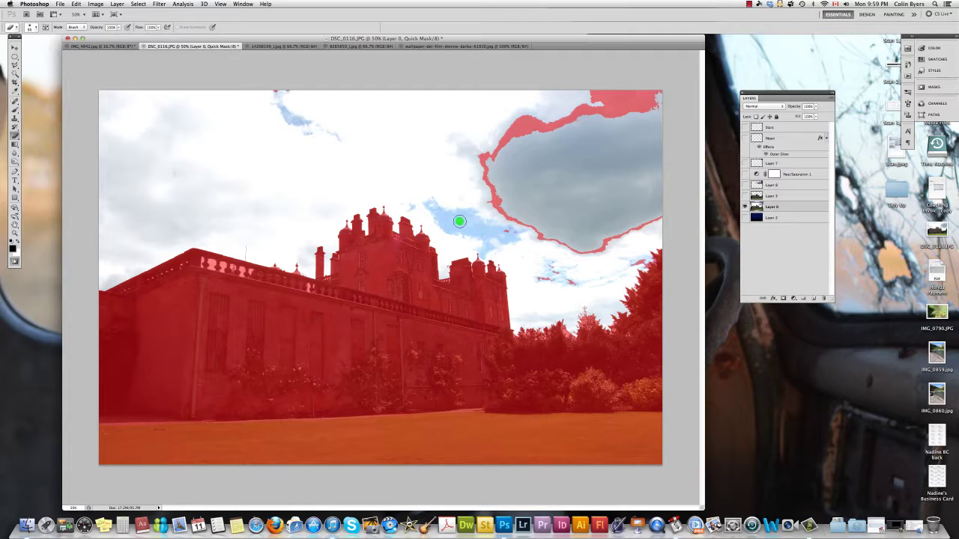
pyautogui.moveTo(507, 219)
pyautogui.mouseDown()
pyautogui.moveTo(488, 169)
pyautogui.moveTo(531, 236)
pyautogui.moveTo(467, 186)
pyautogui.moveTo(590, 245)
pyautogui.moveTo(537, 239)
pyautogui.moveTo(611, 246)
pyautogui.moveTo(647, 222)
pyautogui.moveTo(601, 246)
pyautogui.moveTo(664, 218)
pyautogui.moveTo(572, 259)
pyautogui.moveTo(552, 254)
pyautogui.moveTo(554, 281)
pyautogui.moveTo(545, 261)
pyautogui.moveTo(572, 288)
pyautogui.moveTo(536, 281)
pyautogui.moveTo(618, 260)
pyautogui.mouseUp()
pyautogui.moveTo(505, 182)
pyautogui.mouseDown()
pyautogui.moveTo(485, 145)
pyautogui.moveTo(478, 181)
pyautogui.moveTo(539, 118)
pyautogui.moveTo(634, 97)
pyautogui.moveTo(472, 132)
pyautogui.moveTo(540, 111)
pyautogui.moveTo(492, 140)
pyautogui.moveTo(550, 123)
pyautogui.moveTo(537, 133)
pyautogui.moveTo(663, 105)
pyautogui.moveTo(589, 101)
pyautogui.moveTo(668, 91)
pyautogui.moveTo(603, 128)
pyautogui.mouseUp()
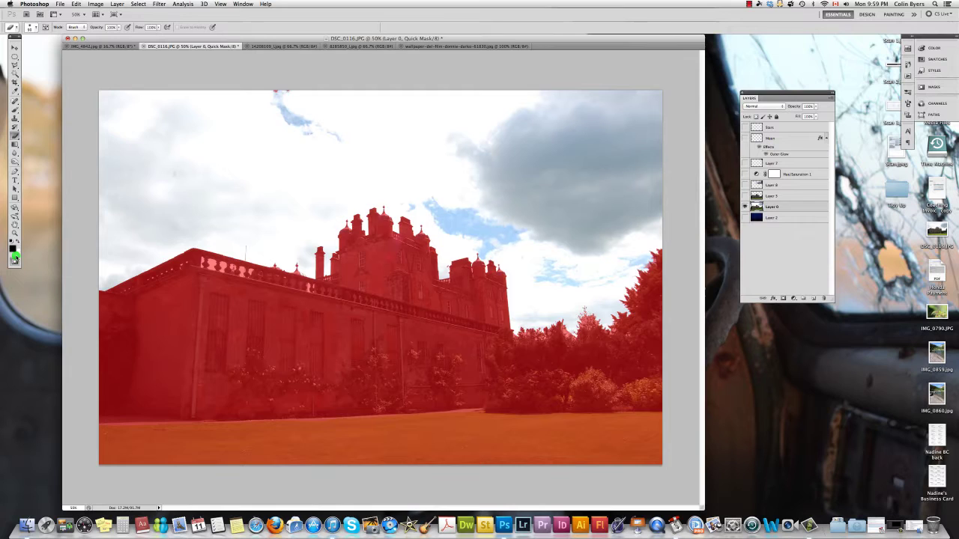
pyautogui.click(14, 257)
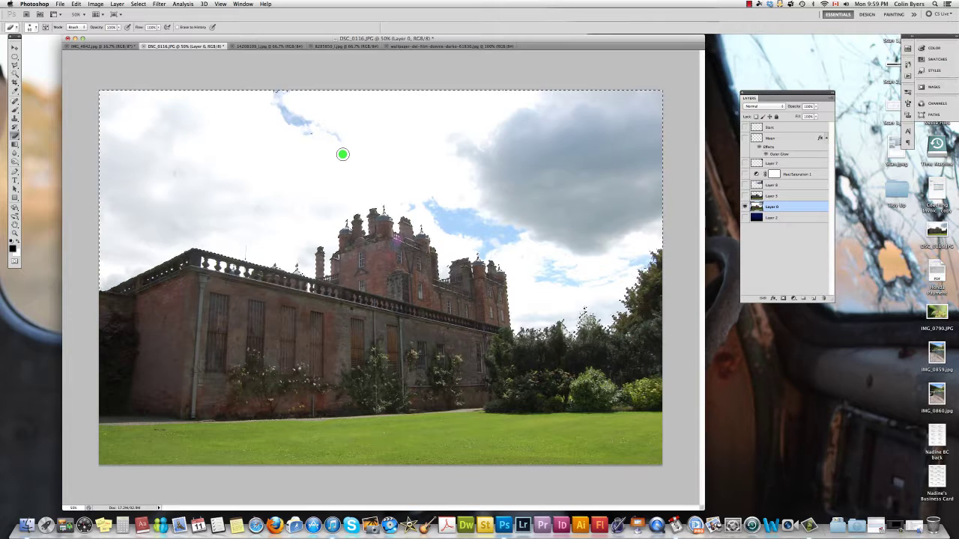
pyautogui.press('super+j')
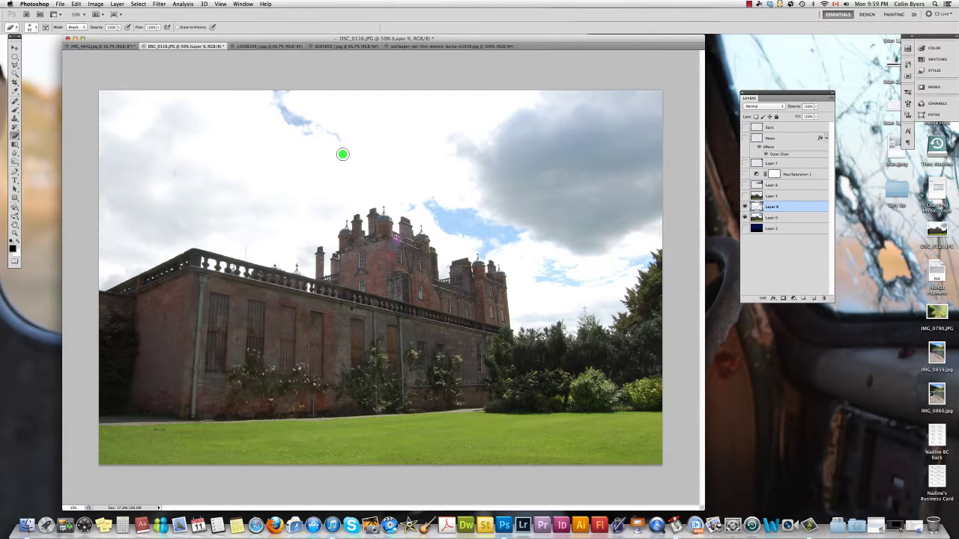
pyautogui.click(745, 217)
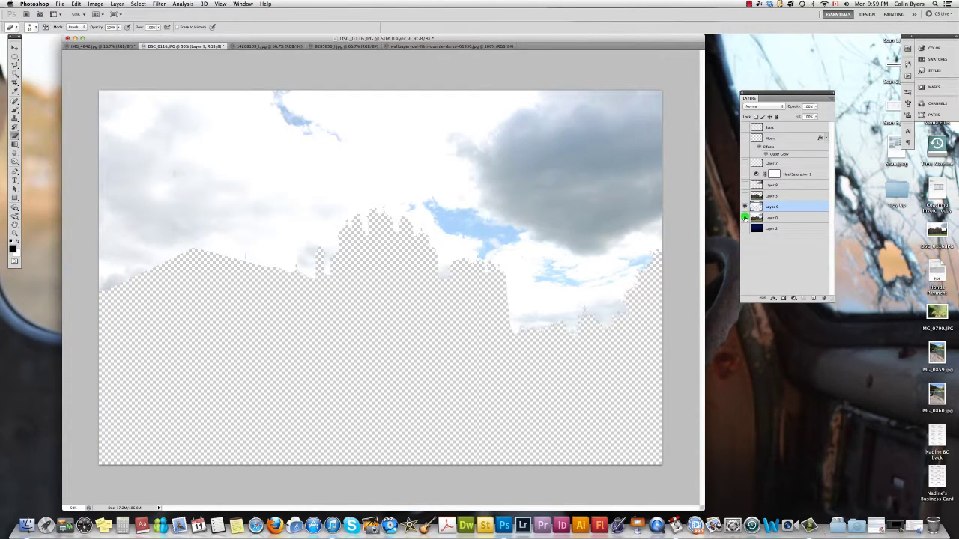
pyautogui.keyDown('super'); pyautogui.click(745, 217); pyautogui.keyUp('super')
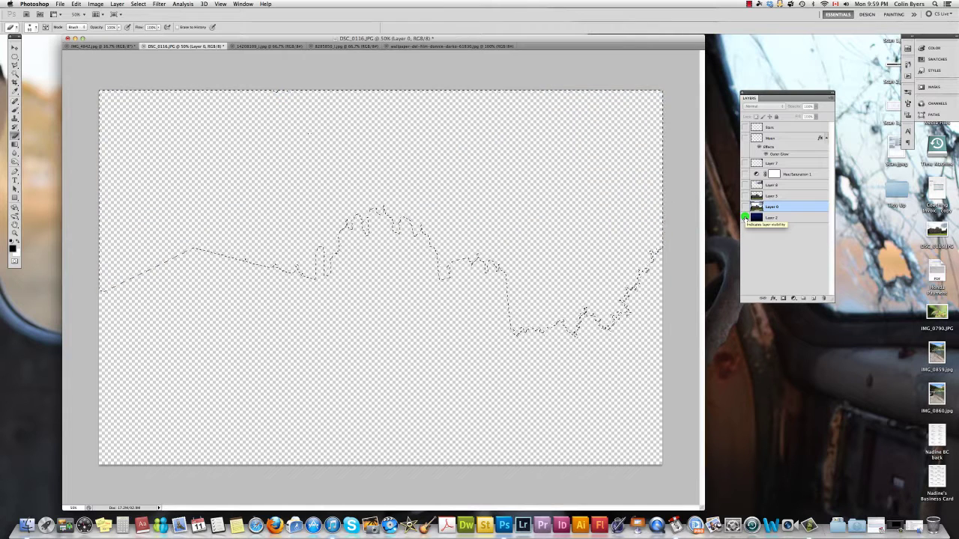
pyautogui.click(745, 208)
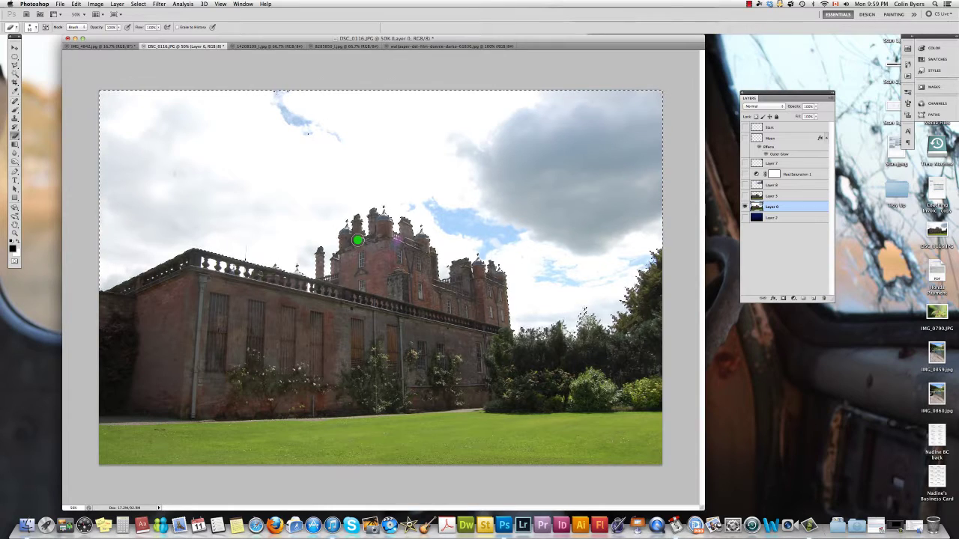
# Invert the selection to the castle and save it as 'Castle Selection'
pyautogui.click(138, 4)
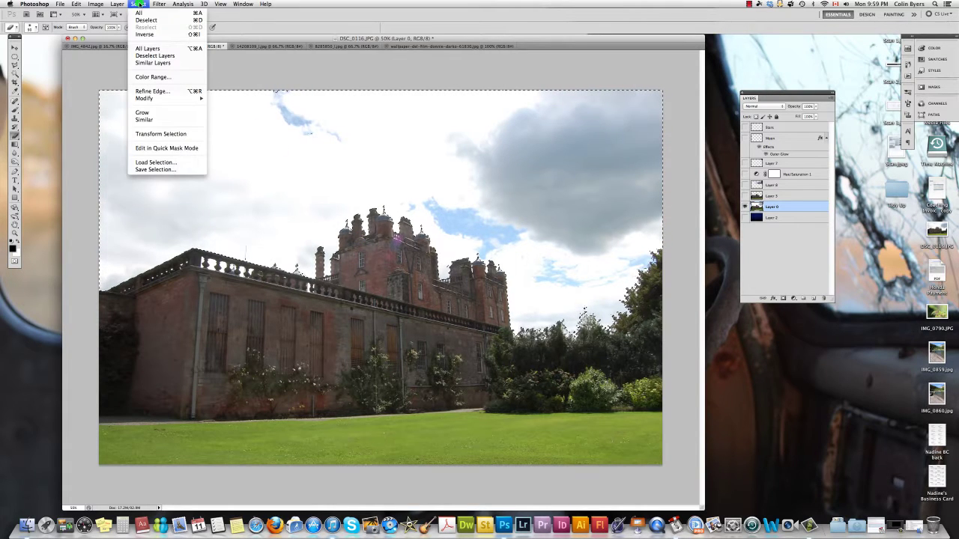
pyautogui.click(153, 33)
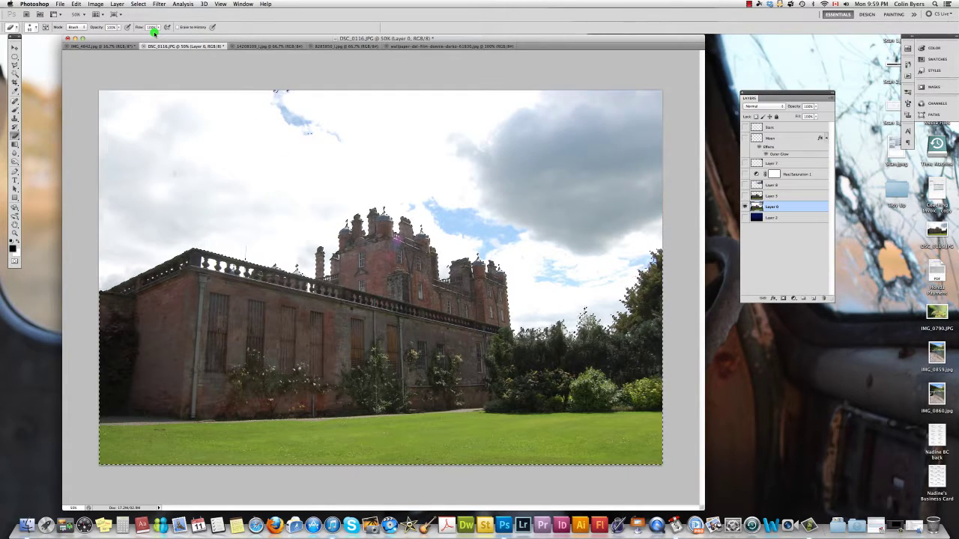
pyautogui.click(141, 4)
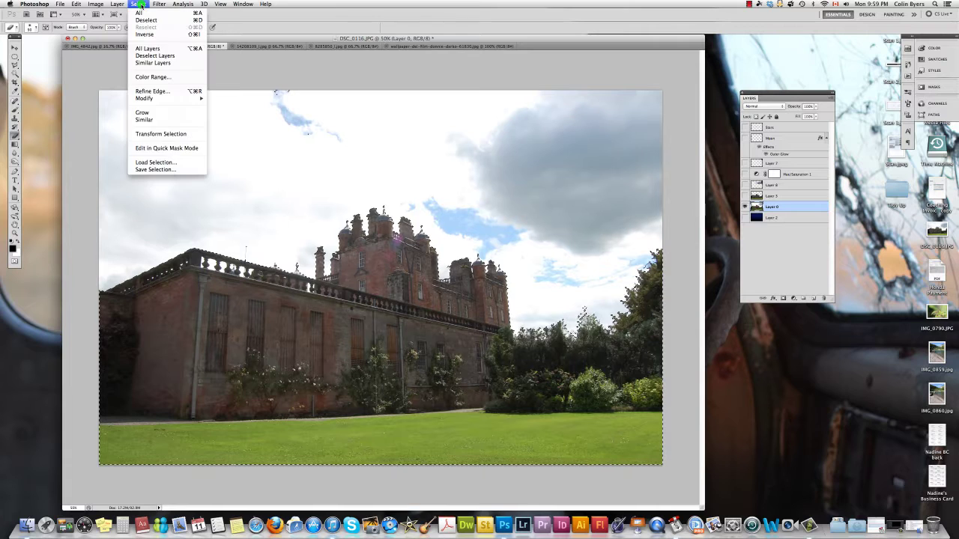
pyautogui.click(179, 169)
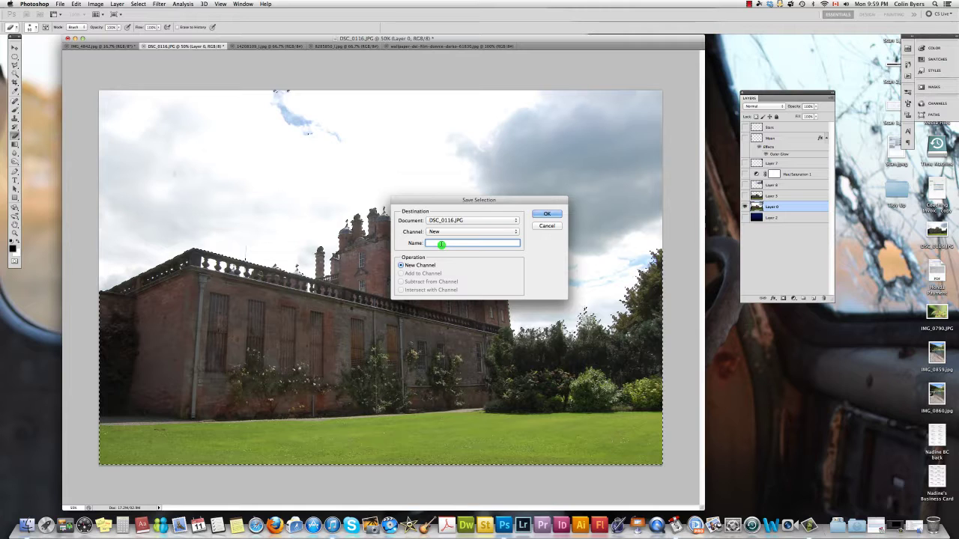
pyautogui.write('Castle')
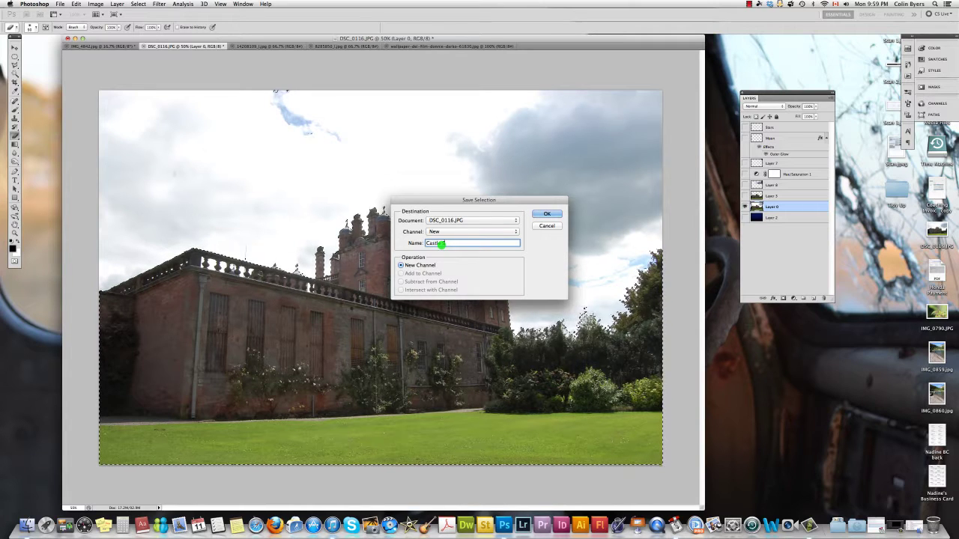
pyautogui.write(' Selection')
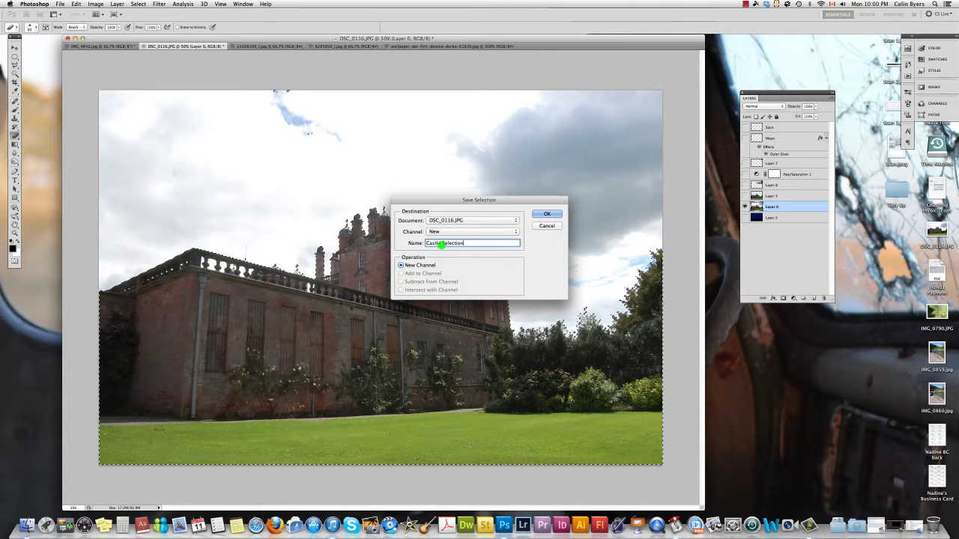
pyautogui.press('Return')
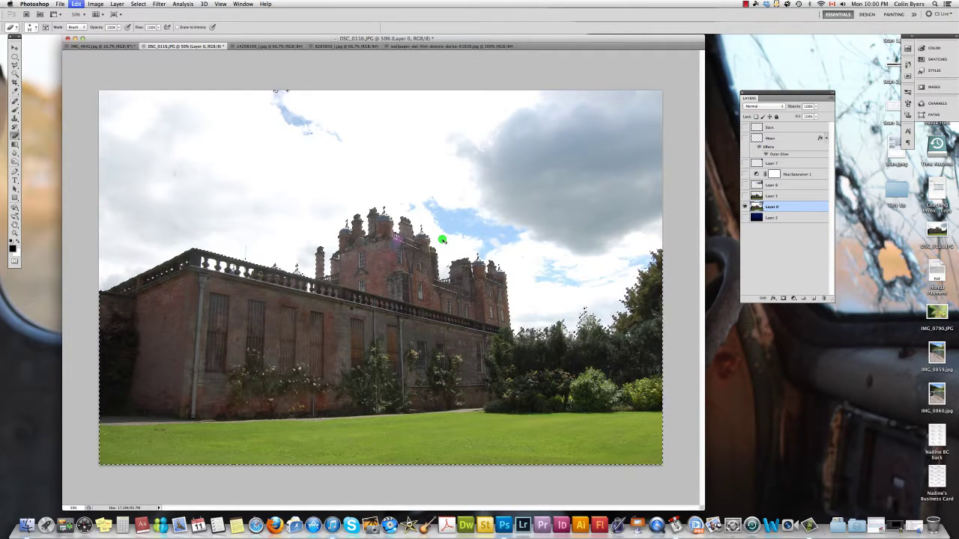
# Copy the castle, trees and lawn to a new layer and toggle layers to check it
pyautogui.press('super+j')
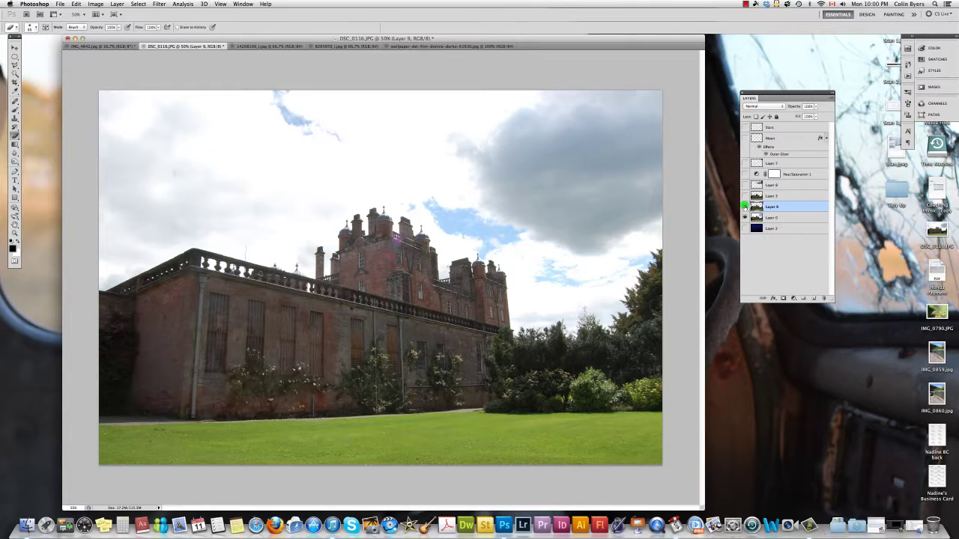
pyautogui.click(744, 217)
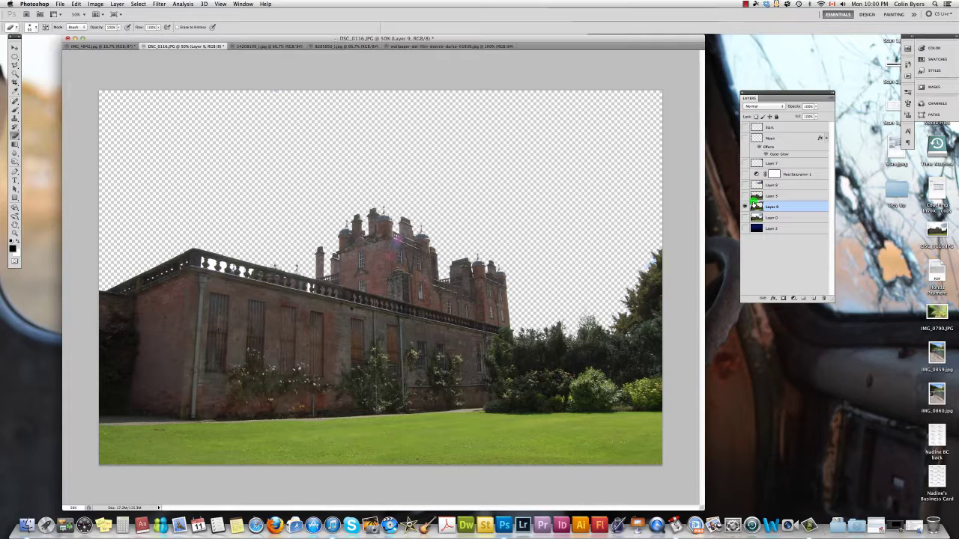
pyautogui.click(744, 229)
pyautogui.click(744, 207)
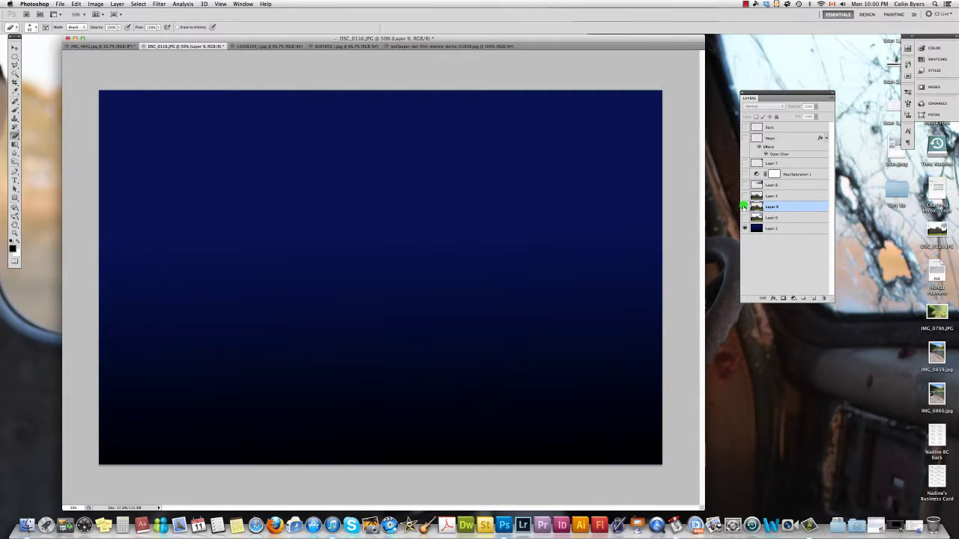
pyautogui.click(744, 229)
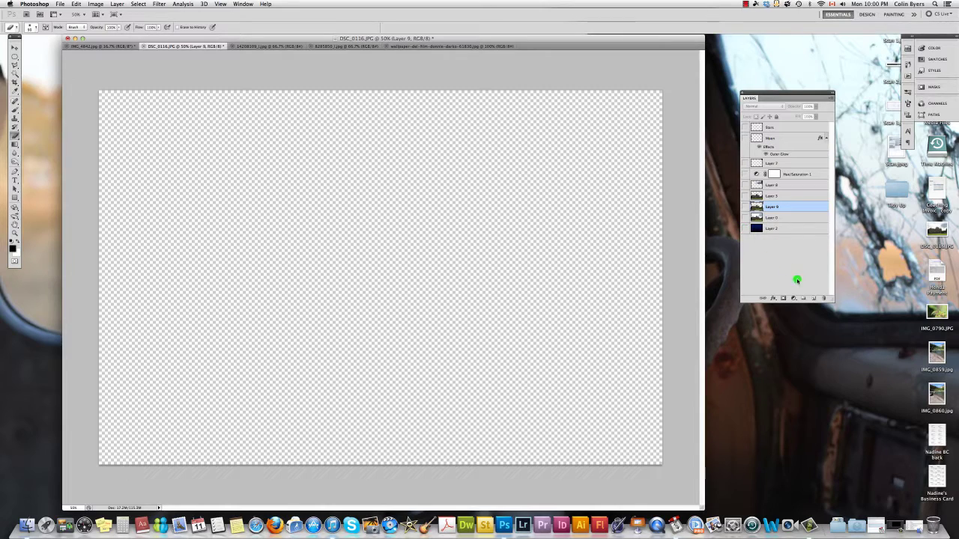
# Add a new layer and set the gradient's left stop to dark navy in the Gradient Editor
pyautogui.click(814, 299)
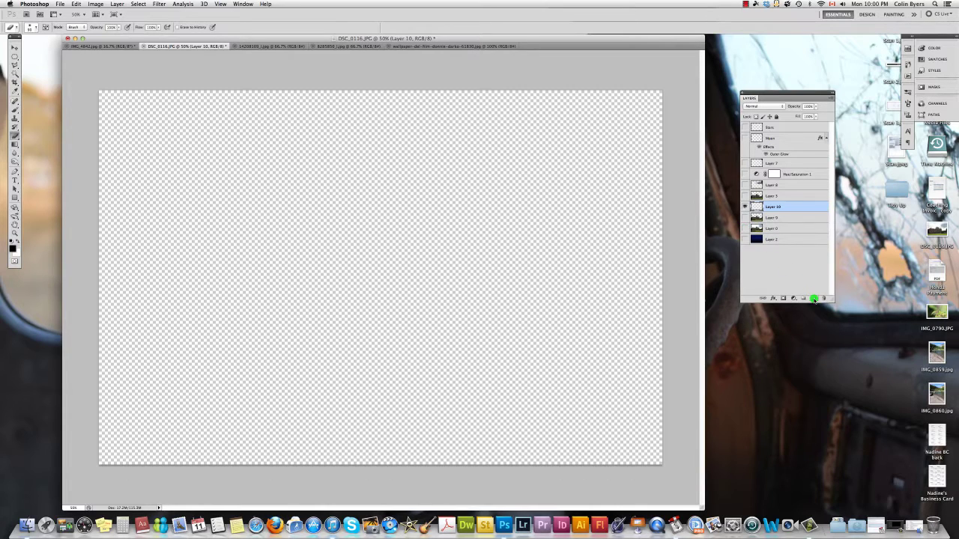
pyautogui.click(14, 144)
pyautogui.moveTo(14, 144); pyautogui.dragTo(45, 145)
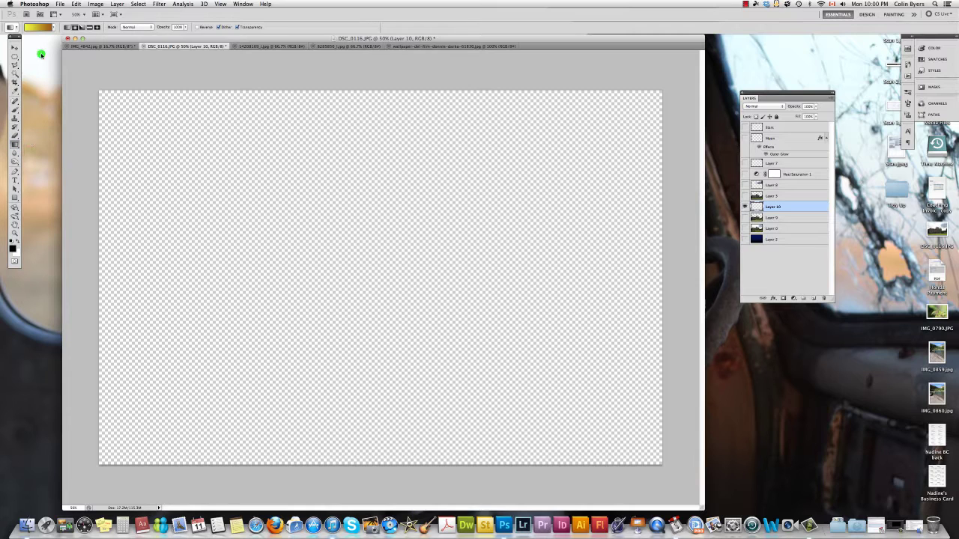
pyautogui.click(37, 28)
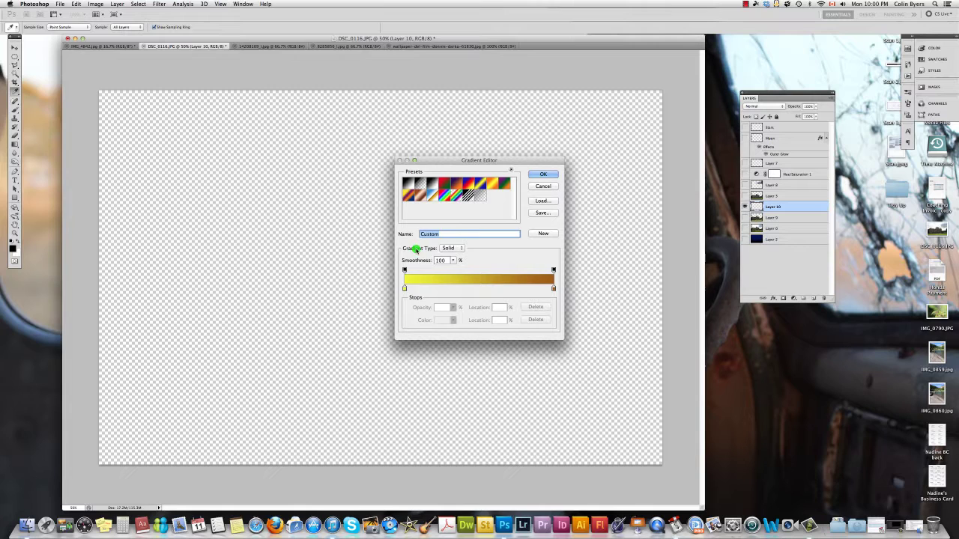
pyautogui.click(405, 291)
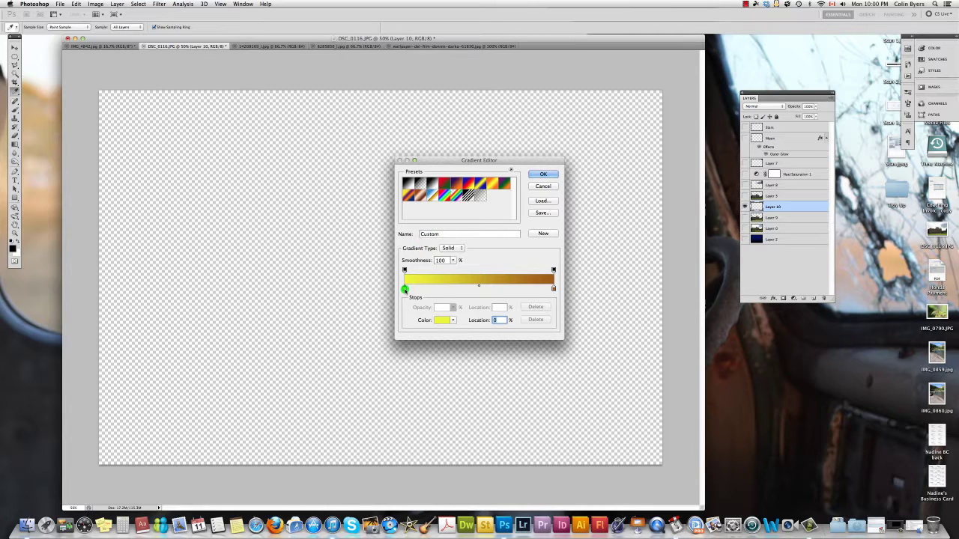
pyautogui.click(440, 315)
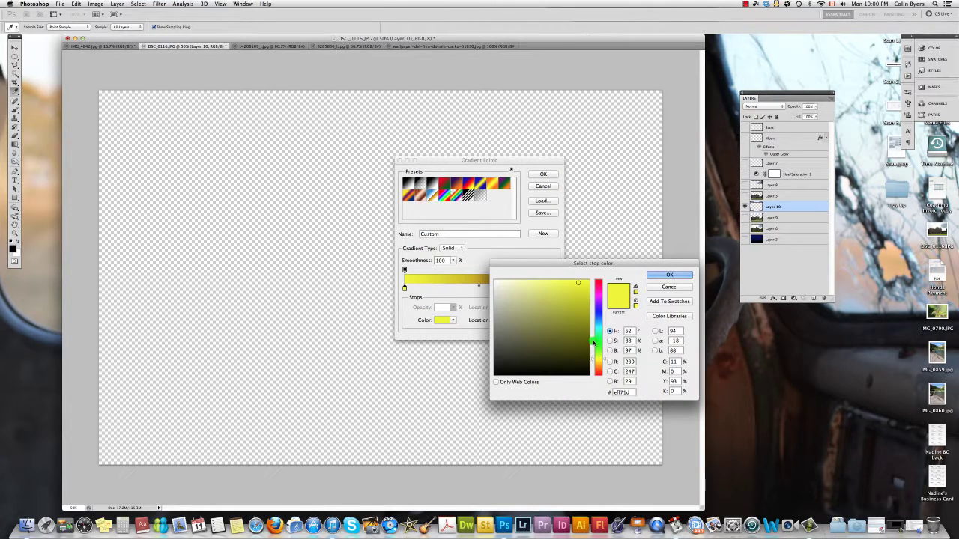
pyautogui.click(598, 313)
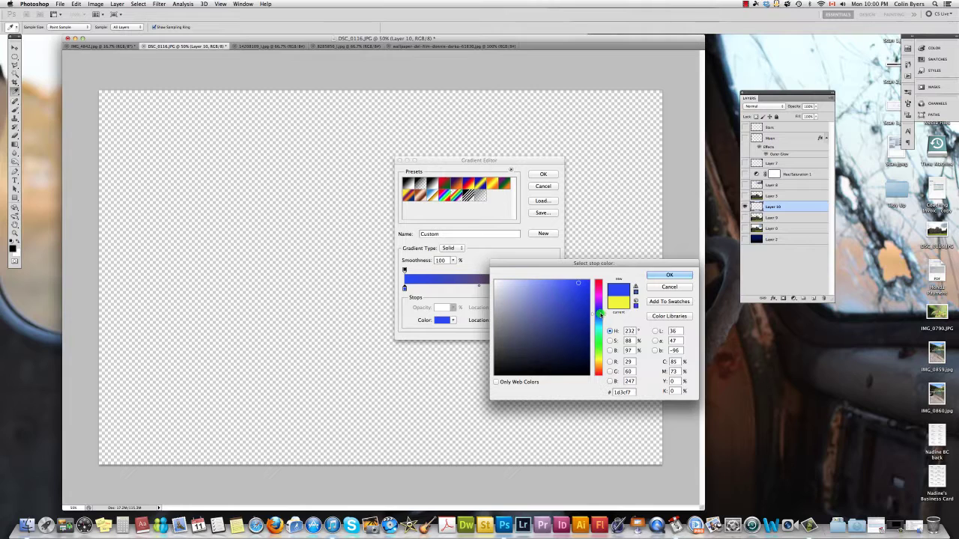
pyautogui.click(579, 359)
pyautogui.click(669, 275)
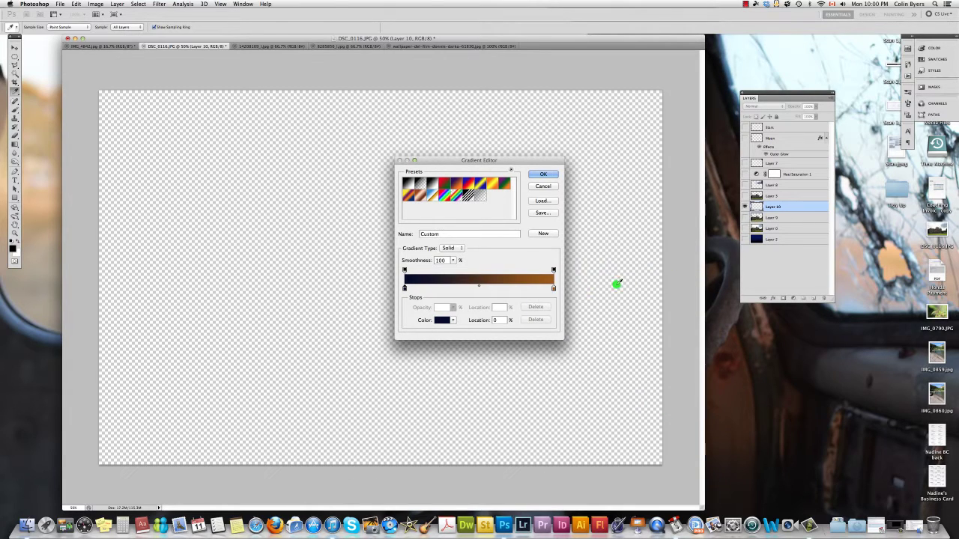
# Set the gradient's right stop to dark navy as well and accept the all-navy gradient
pyautogui.click(554, 289)
pyautogui.doubleClick(554, 289)
pyautogui.click(597, 313)
pyautogui.moveTo(581, 324); pyautogui.dragTo(580, 345)
pyautogui.click(654, 274)
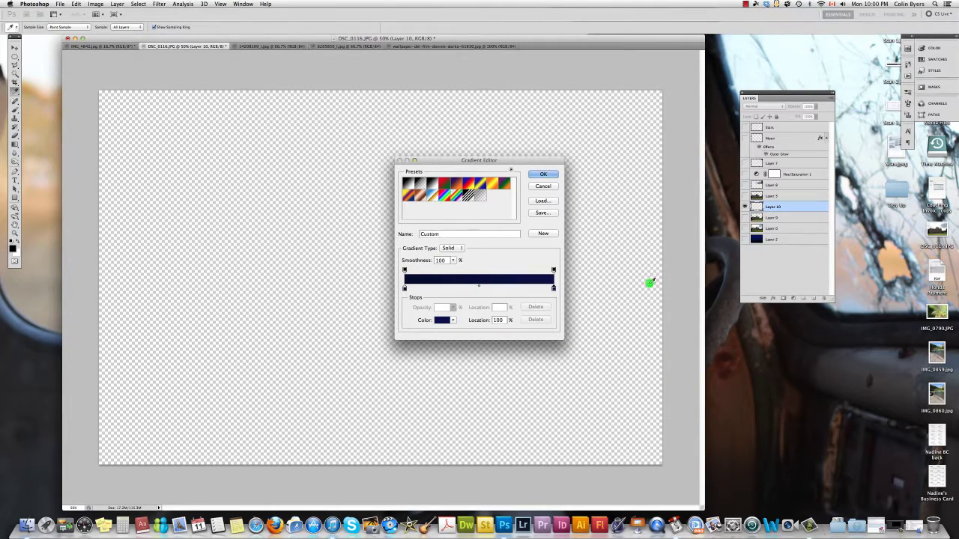
pyautogui.click(539, 173)
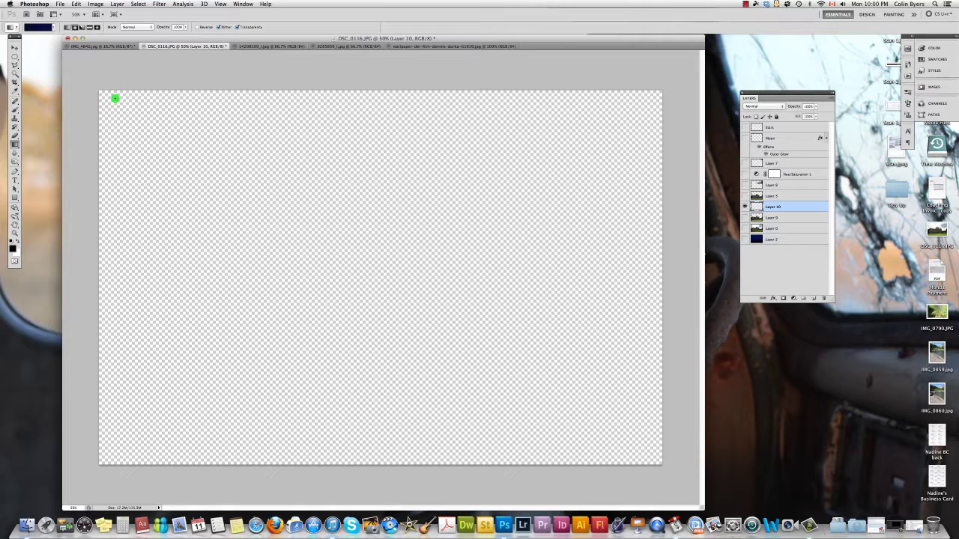
# Fill the layer with a linear navy gradient dragged from the top edge downward
pyautogui.click(71, 27)
pyautogui.moveTo(375, 460); pyautogui.dragTo(382, 72)
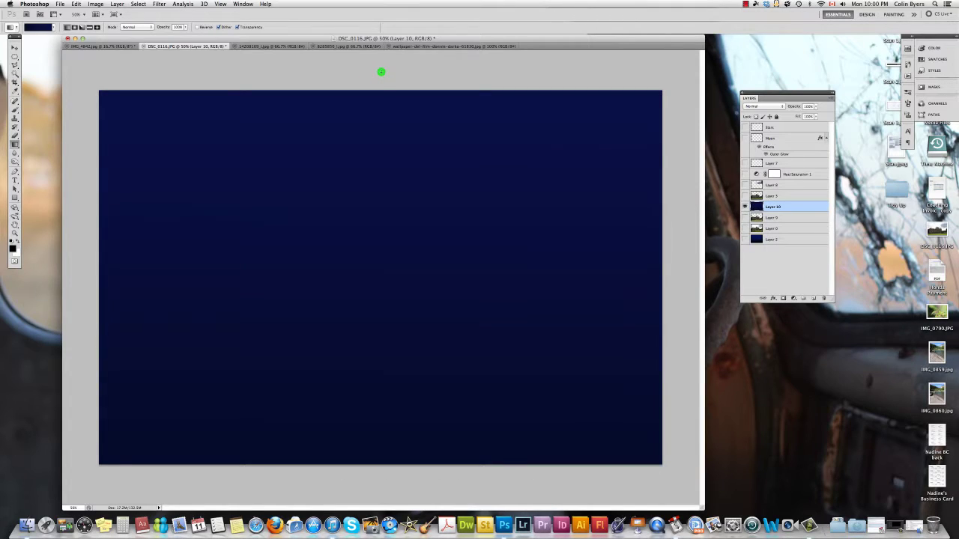
pyautogui.press('super+z')
pyautogui.moveTo(370, 76); pyautogui.dragTo(376, 469)
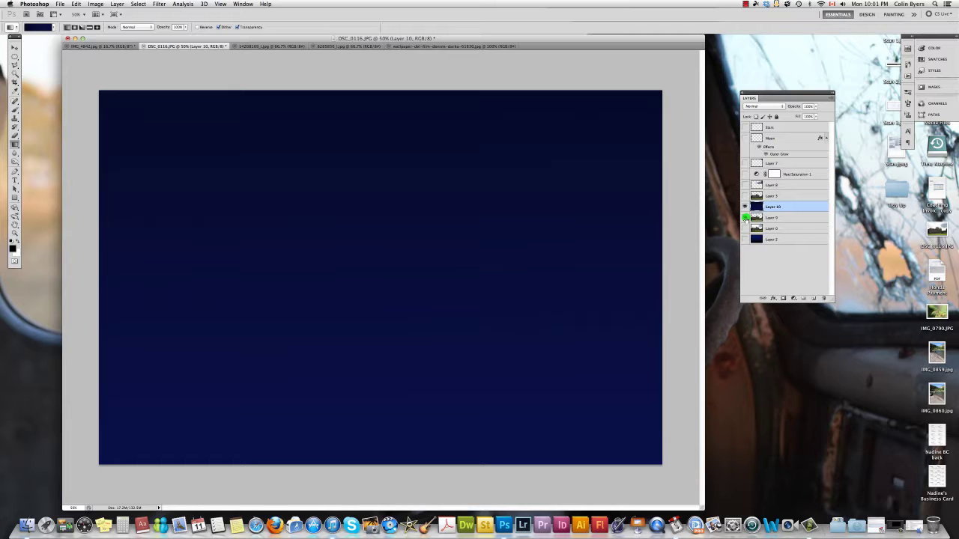
# Show Layer 3 so the castle, trees and lawn sit in front of the navy sky
pyautogui.click(746, 196)
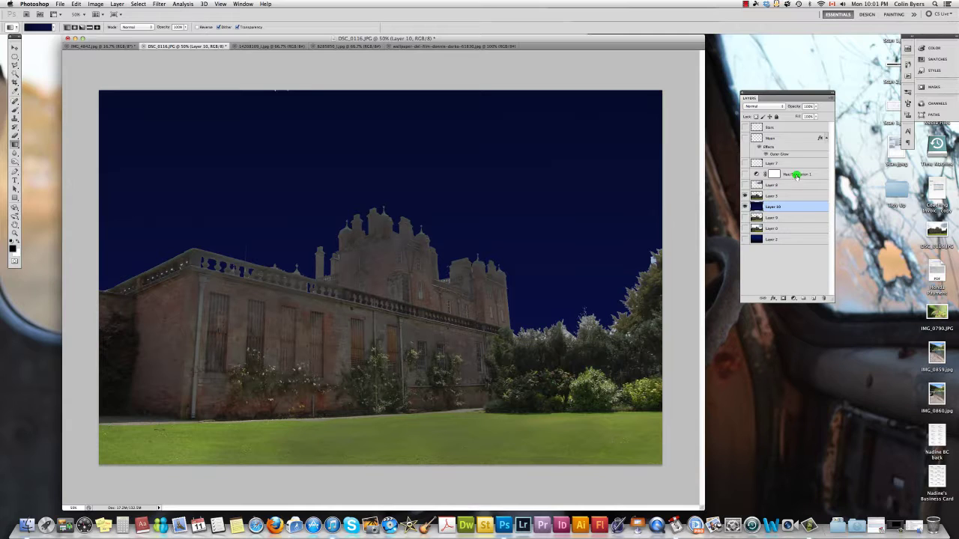
pyautogui.click(791, 299)
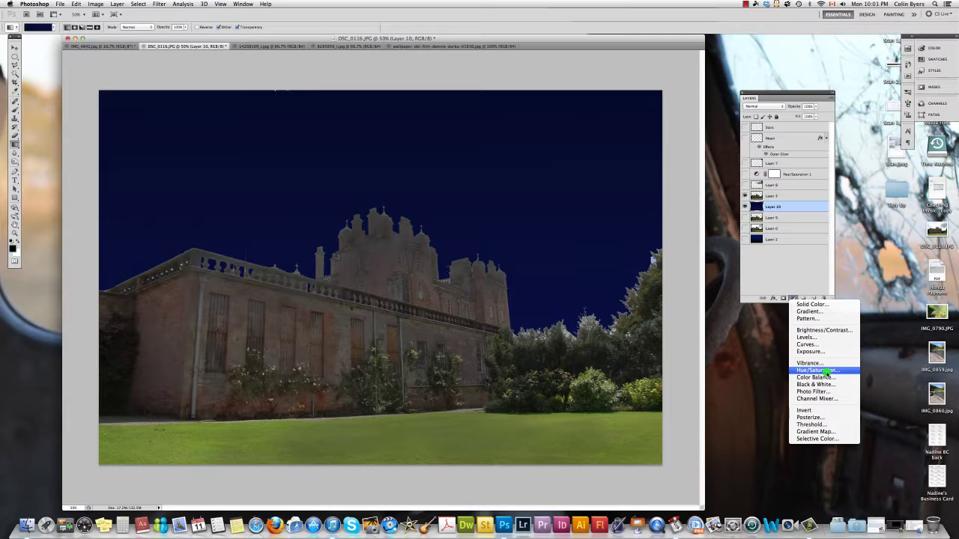
# Turn the Hue/Saturation 1 adjustment layer back on after comparing the scene without it
pyautogui.click(778, 173)
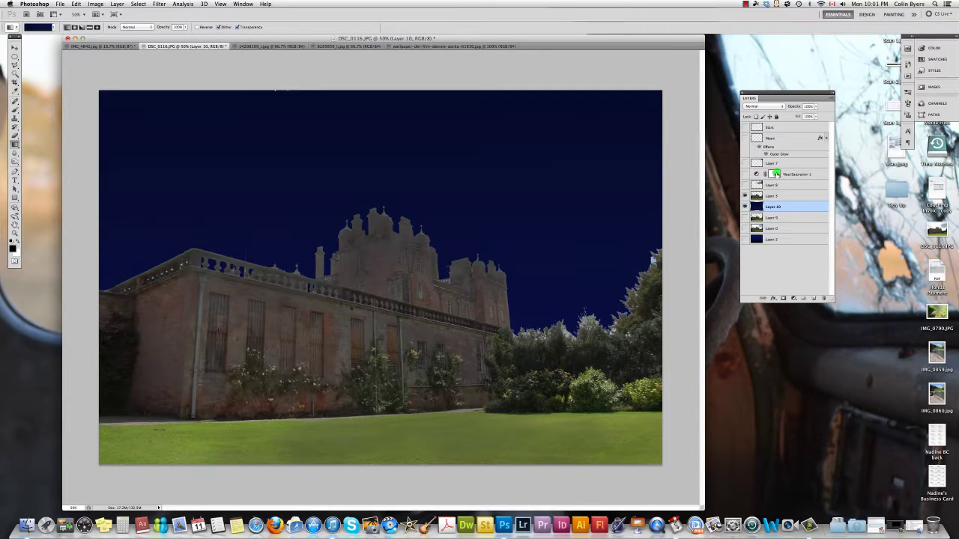
pyautogui.click(746, 173)
pyautogui.click(746, 174)
pyautogui.doubleClick(775, 173)
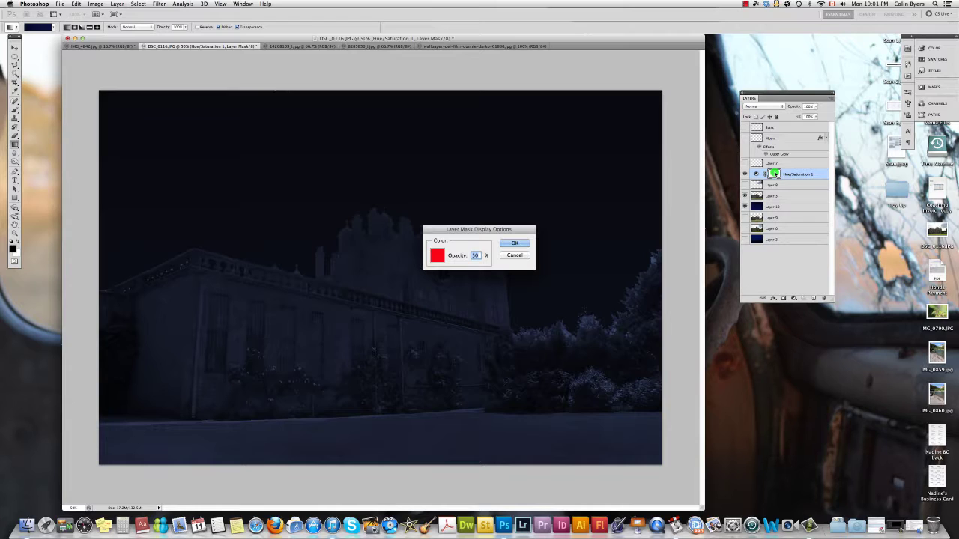
pyautogui.click(524, 255)
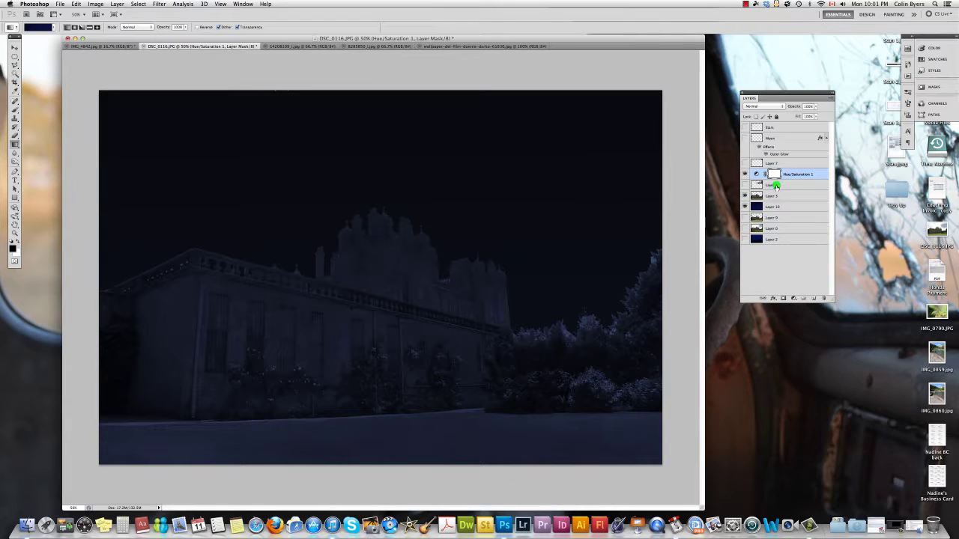
# With Colorize on, tune Hue, Saturation and Lightness for a dark night-blue tint
pyautogui.doubleClick(757, 174)
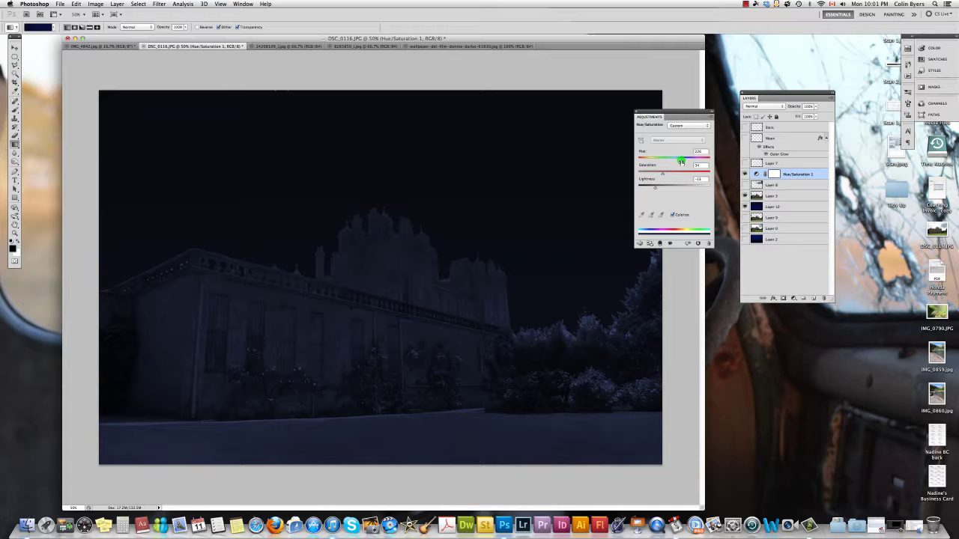
pyautogui.click(672, 215)
pyautogui.click(672, 216)
pyautogui.moveTo(682, 158)
pyautogui.mouseDown()
pyautogui.moveTo(639, 159)
pyautogui.moveTo(696, 159)
pyautogui.moveTo(684, 161)
pyautogui.mouseUp()
pyautogui.moveTo(662, 174); pyautogui.dragTo(654, 175)
pyautogui.moveTo(655, 189); pyautogui.dragTo(652, 188)
pyautogui.moveTo(653, 189)
pyautogui.mouseDown()
pyautogui.moveTo(676, 188)
pyautogui.moveTo(655, 189)
pyautogui.mouseUp()
pyautogui.click(636, 112)
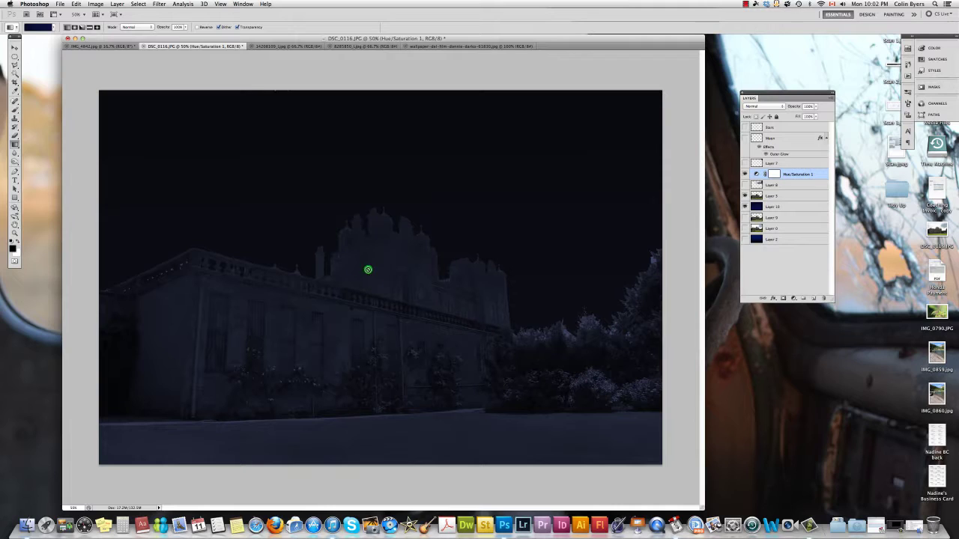
# Use the Dodge Tool with raised exposure to lighten the roof balustrade on Layer 3
pyautogui.click(15, 162)
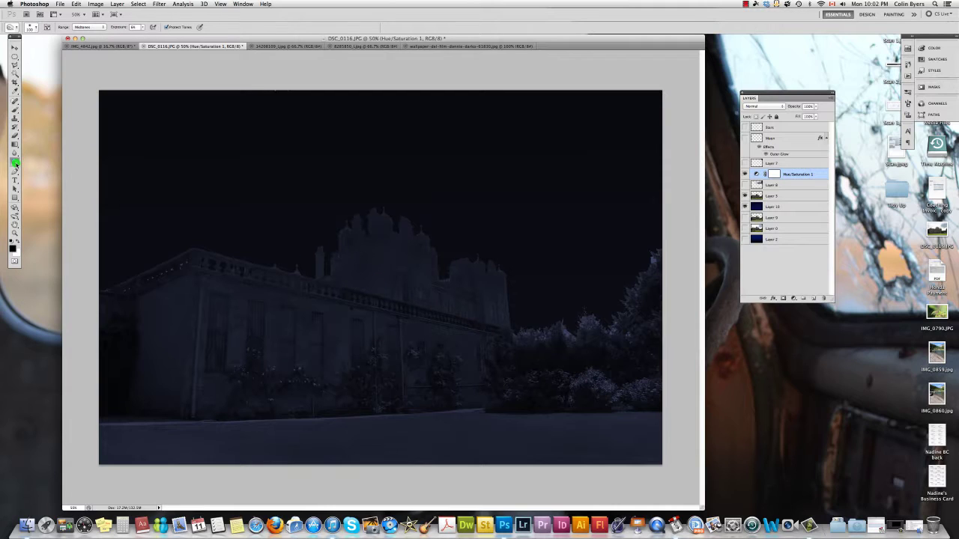
pyautogui.moveTo(15, 163); pyautogui.dragTo(47, 165)
pyautogui.click(787, 197)
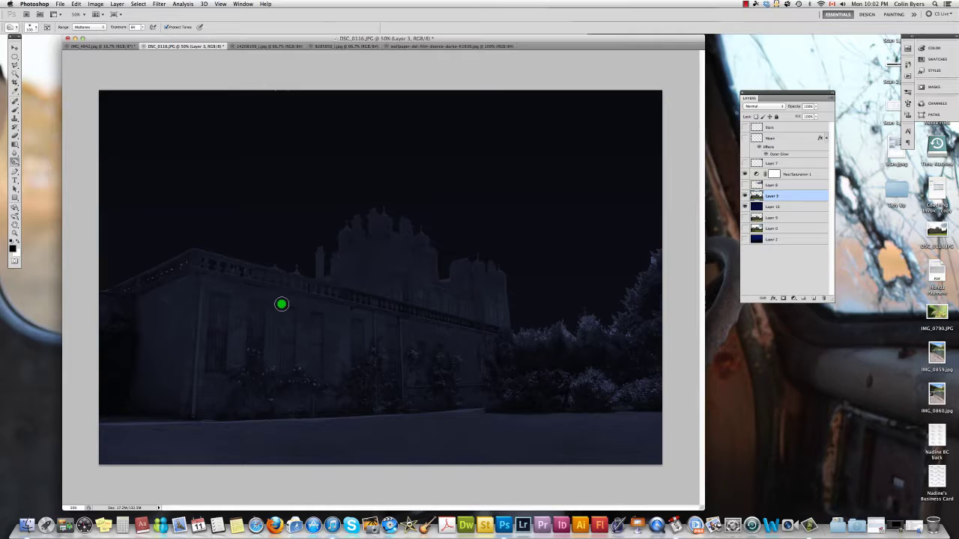
pyautogui.click(144, 28)
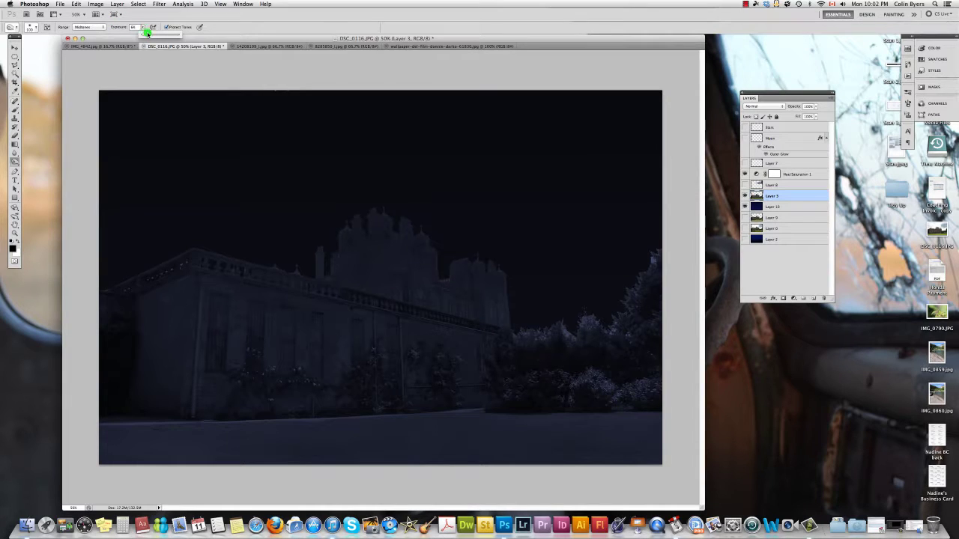
pyautogui.moveTo(149, 31); pyautogui.dragTo(162, 33)
pyautogui.click(392, 250)
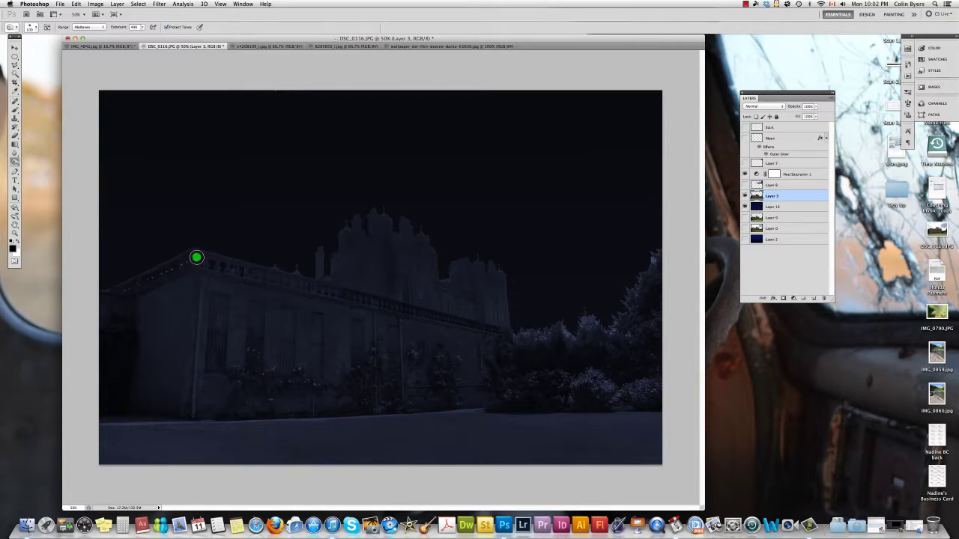
pyautogui.moveTo(196, 258)
pyautogui.mouseDown()
pyautogui.moveTo(407, 302)
pyautogui.moveTo(400, 309)
pyautogui.mouseUp()
# In 14208109_l.jpg, swap the cloud selection for a Quick Selection of the full moon
pyautogui.click(276, 47)
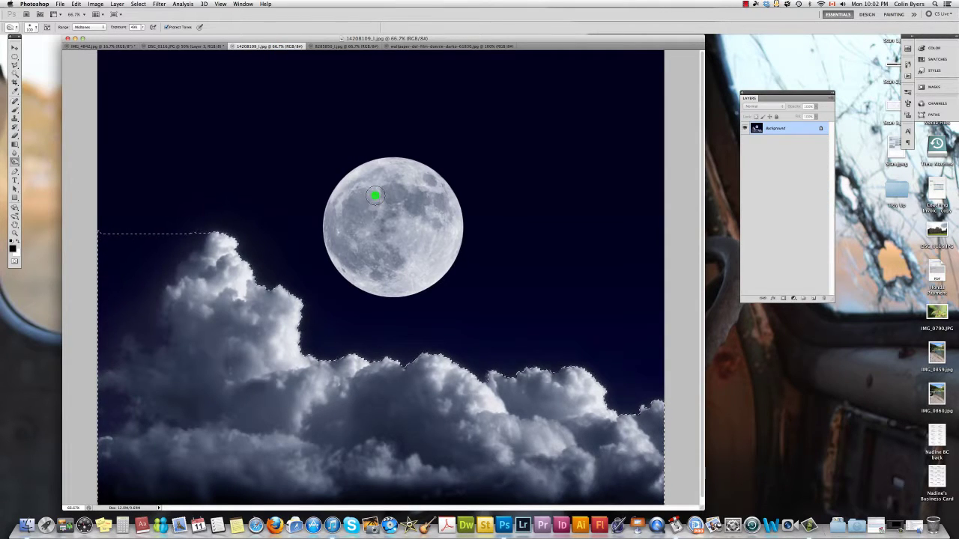
pyautogui.press('super+d')
pyautogui.click(14, 57)
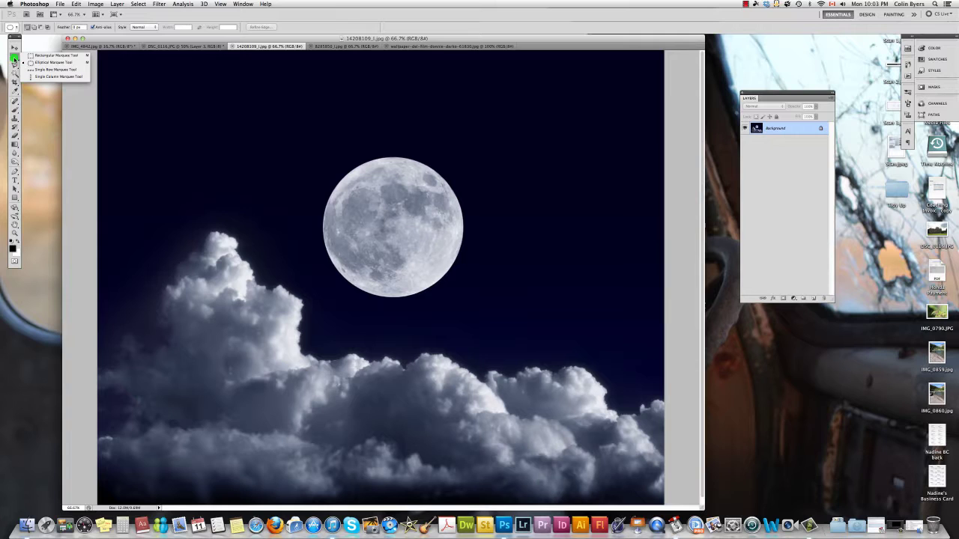
pyautogui.click(14, 73)
pyautogui.click(45, 74)
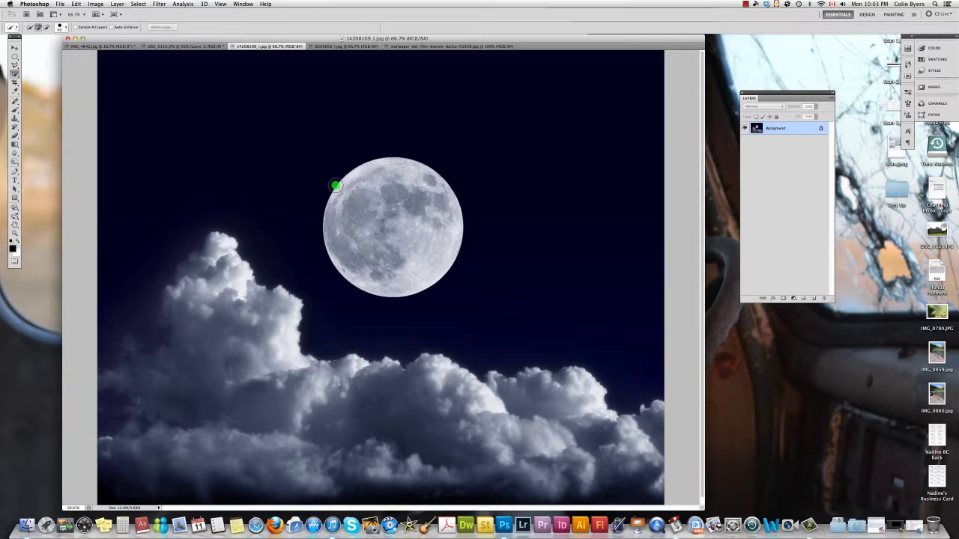
pyautogui.moveTo(335, 185)
pyautogui.mouseDown()
pyautogui.moveTo(413, 187)
pyautogui.moveTo(428, 218)
pyautogui.moveTo(415, 220)
pyautogui.mouseUp()
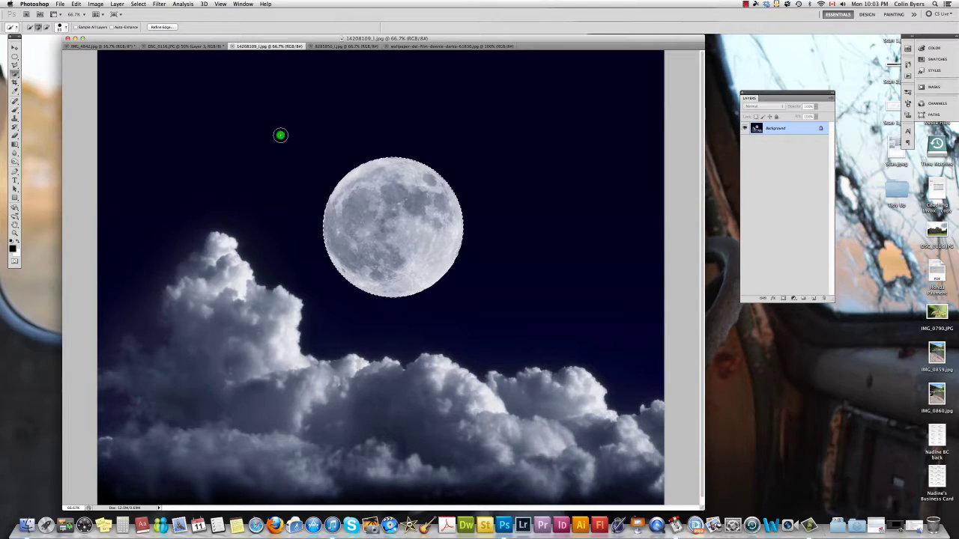
pyautogui.click(178, 46)
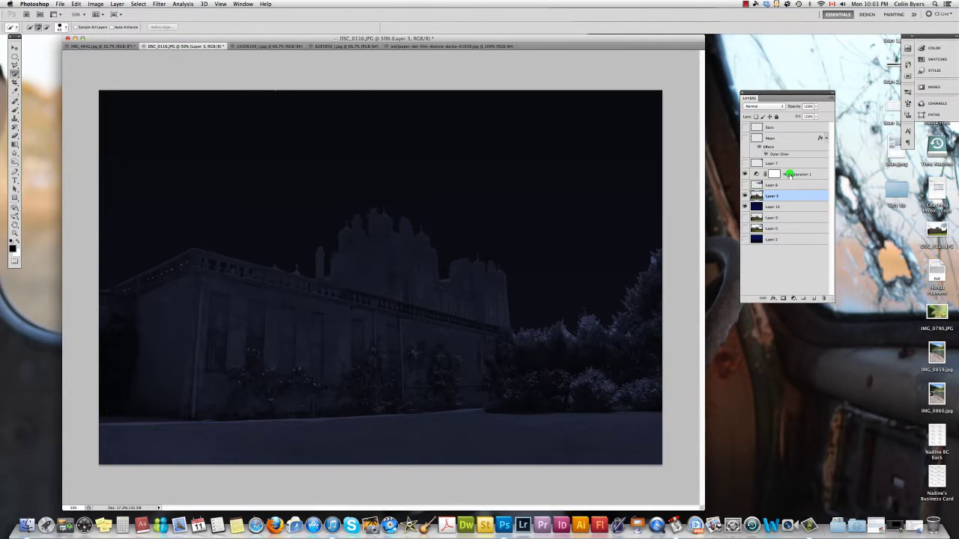
# Show the glowing Moon layer and nudge the moon further into the top-right corner
pyautogui.click(747, 138)
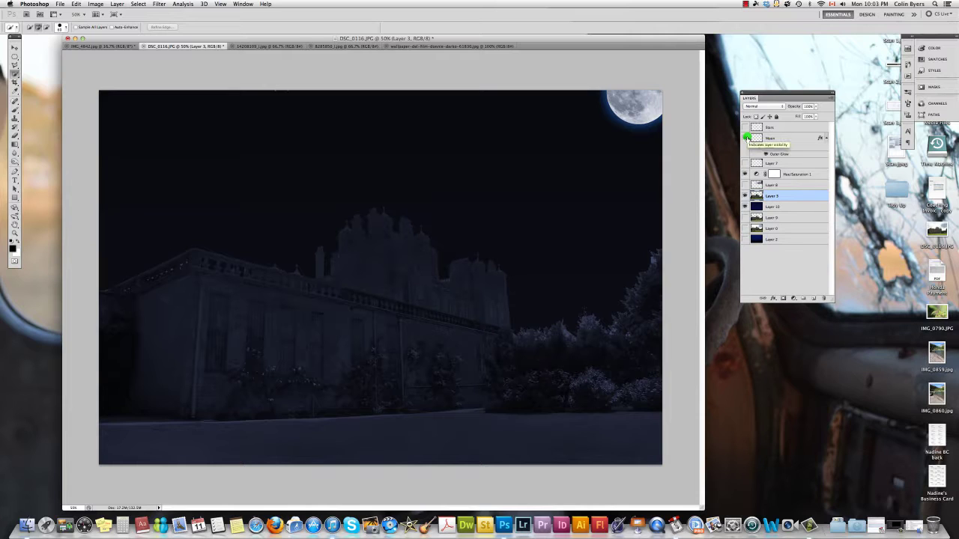
pyautogui.press('super+t')
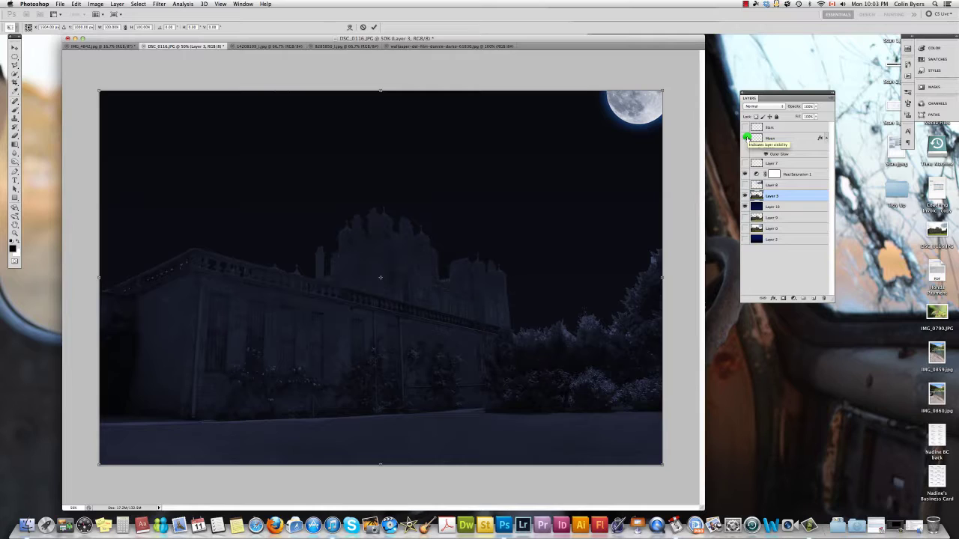
pyautogui.press('Return')
pyautogui.press('w')
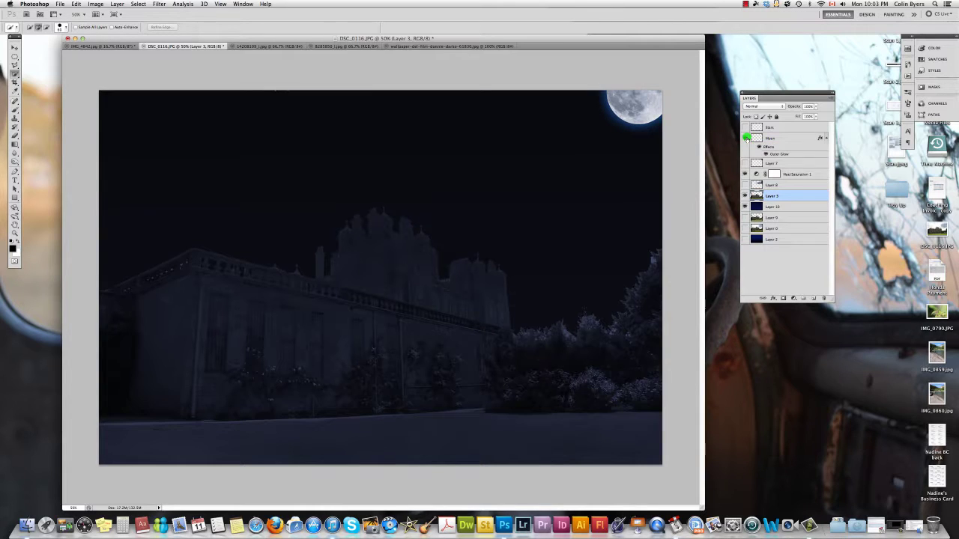
pyautogui.click(774, 139)
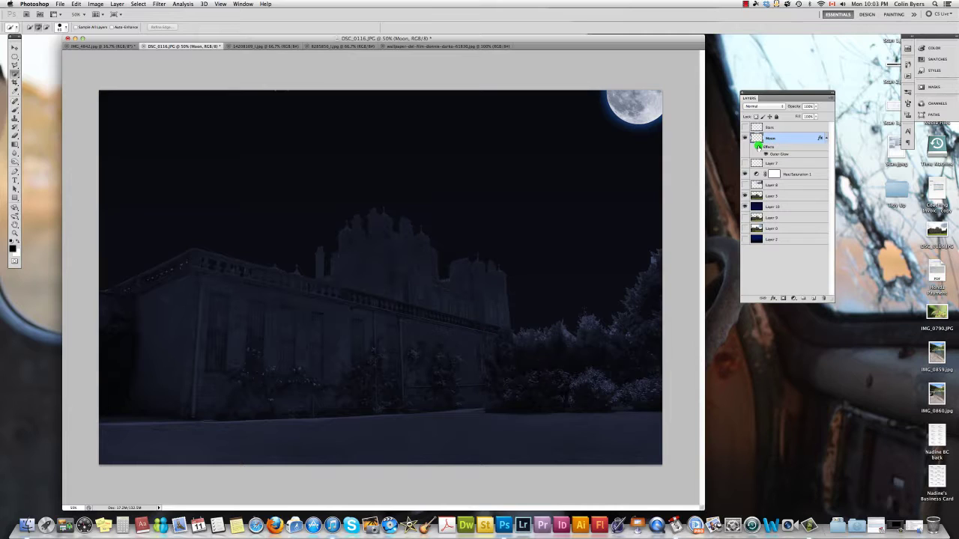
pyautogui.press('v')
pyautogui.moveTo(631, 111)
pyautogui.mouseDown()
pyautogui.moveTo(606, 133)
pyautogui.moveTo(641, 120)
pyautogui.moveTo(633, 106)
pyautogui.mouseUp()
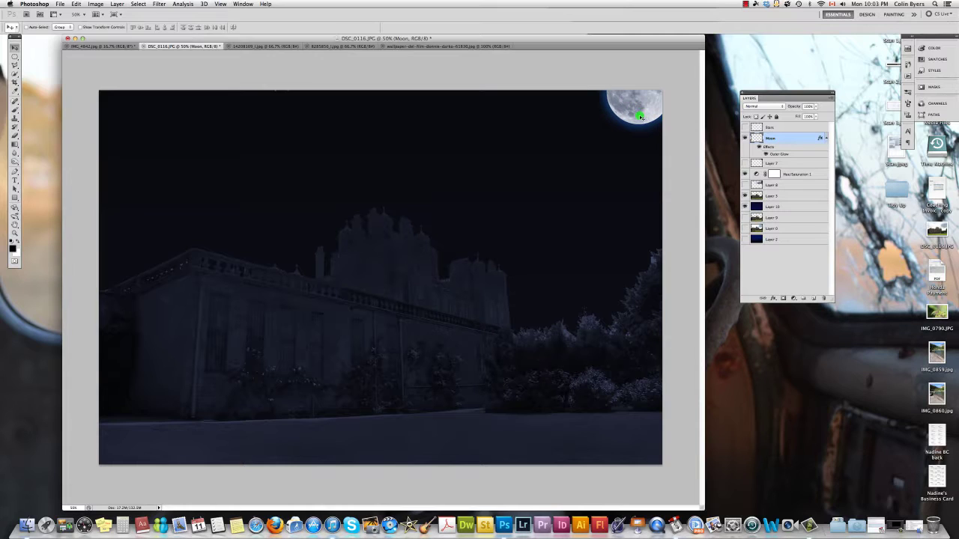
# Toggle the moon's glow and review its Outer Glow settings without changing them
pyautogui.click(762, 148)
pyautogui.click(762, 148)
pyautogui.doubleClick(768, 154)
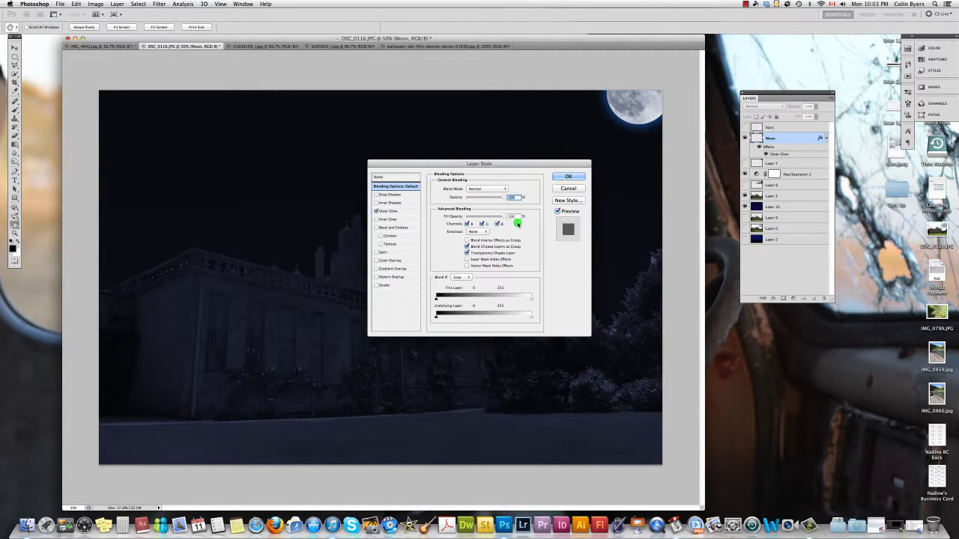
pyautogui.click(399, 213)
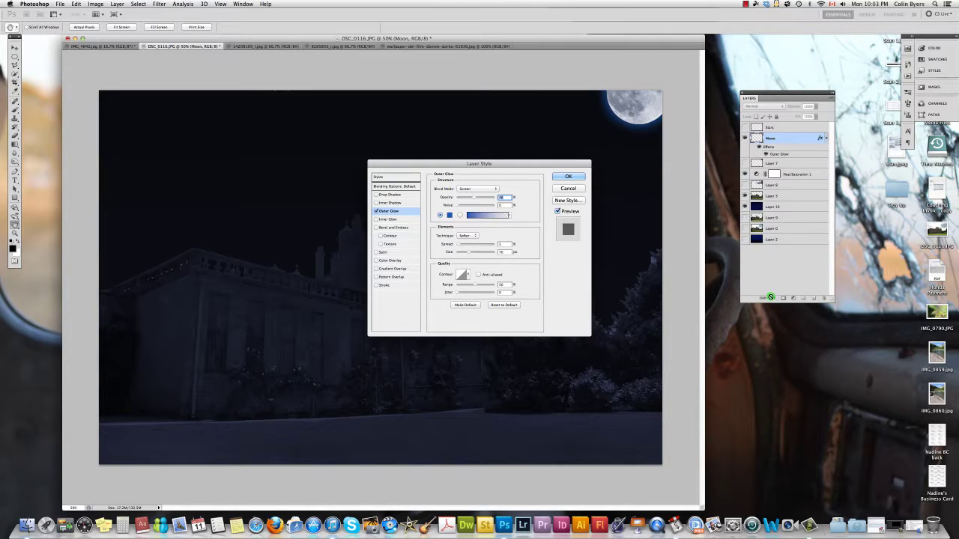
pyautogui.click(566, 189)
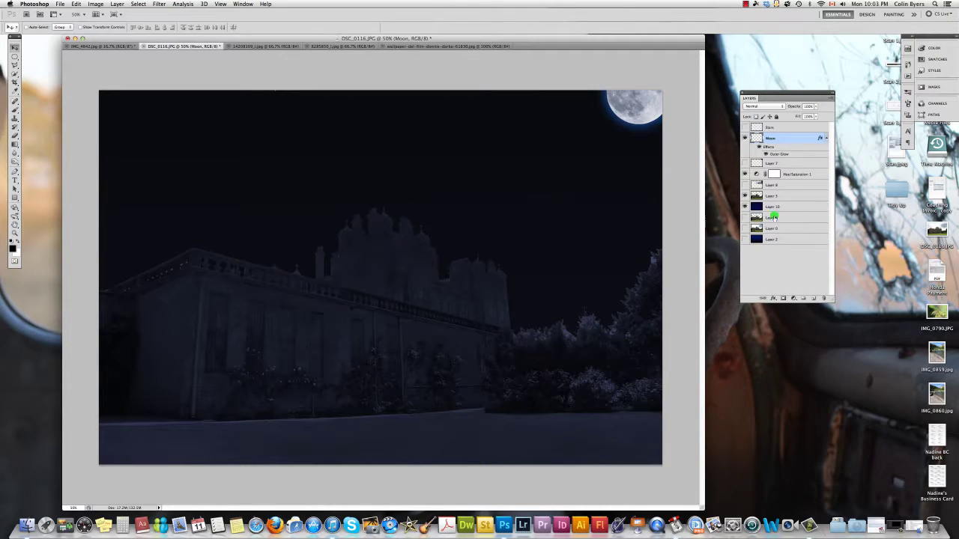
# Give the Moon layer an Outer Glow coloured blue 0856c0 and apply it
pyautogui.click(773, 298)
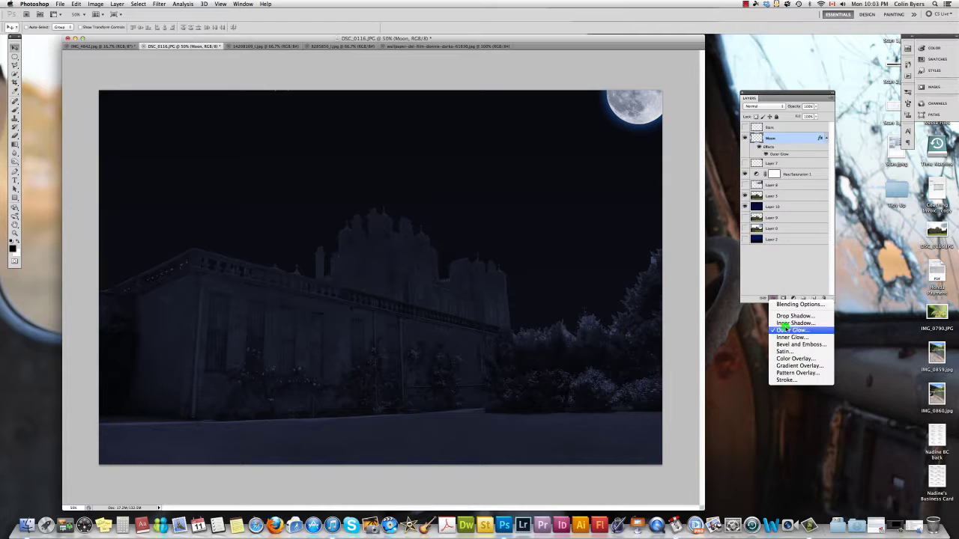
pyautogui.click(793, 330)
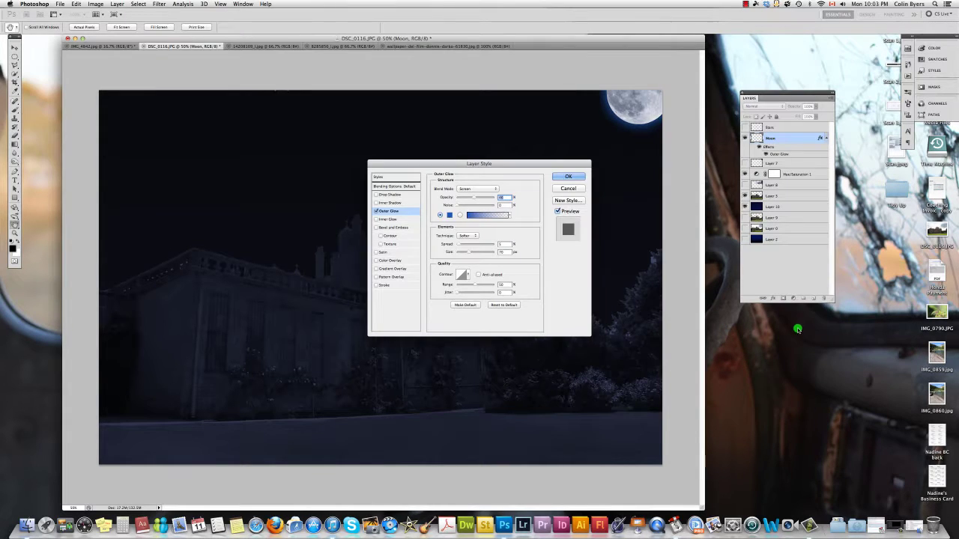
pyautogui.click(475, 197)
pyautogui.click(449, 216)
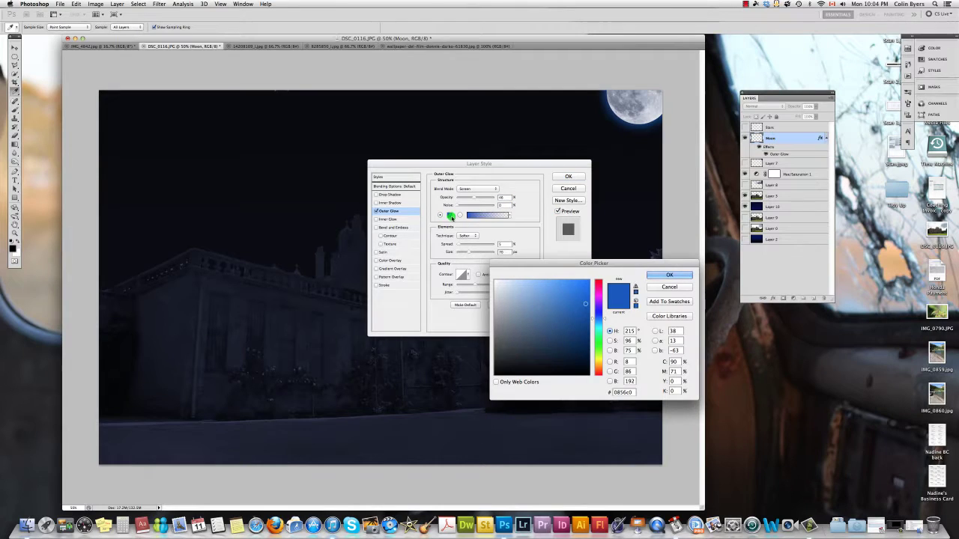
pyautogui.click(676, 274)
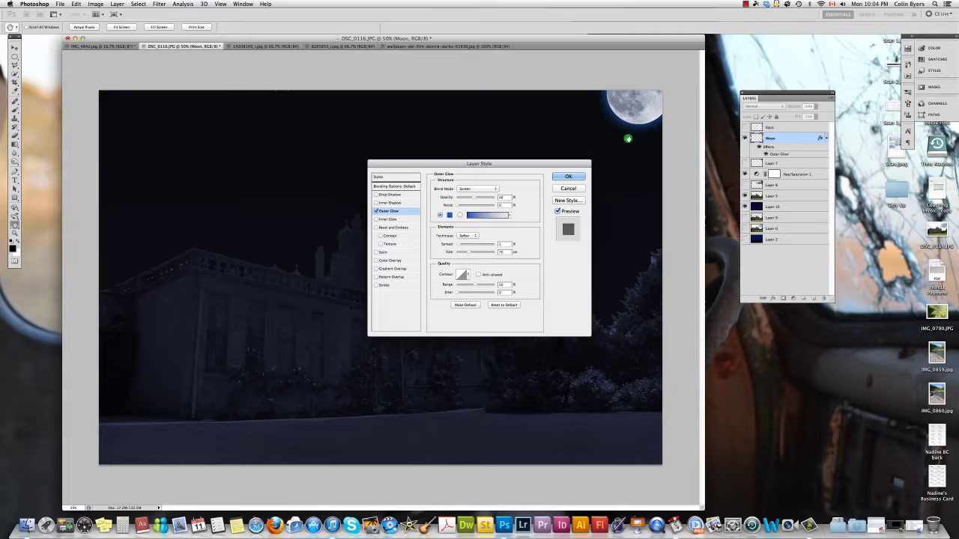
pyautogui.click(568, 176)
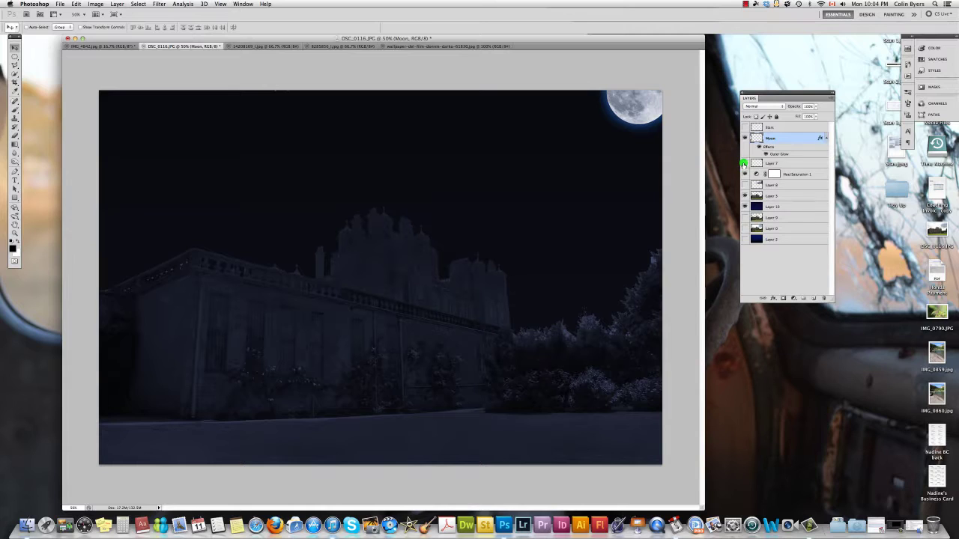
# Hide the Moon, adjustment, Layer 3 and Layer 10, then draw a circular selection upper left
pyautogui.click(744, 163)
pyautogui.click(744, 163)
pyautogui.click(744, 163)
pyautogui.click(744, 139)
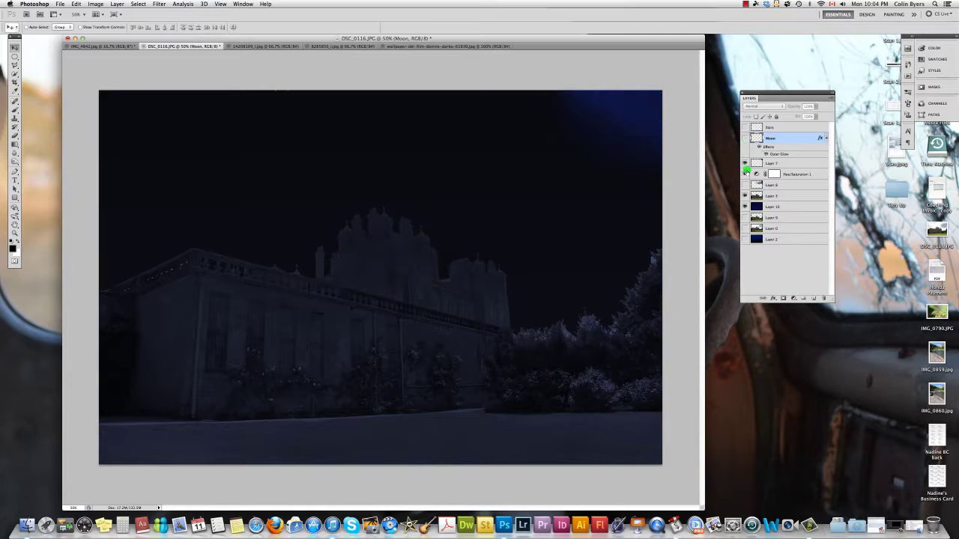
pyautogui.click(744, 174)
pyautogui.moveTo(745, 196); pyautogui.dragTo(746, 206)
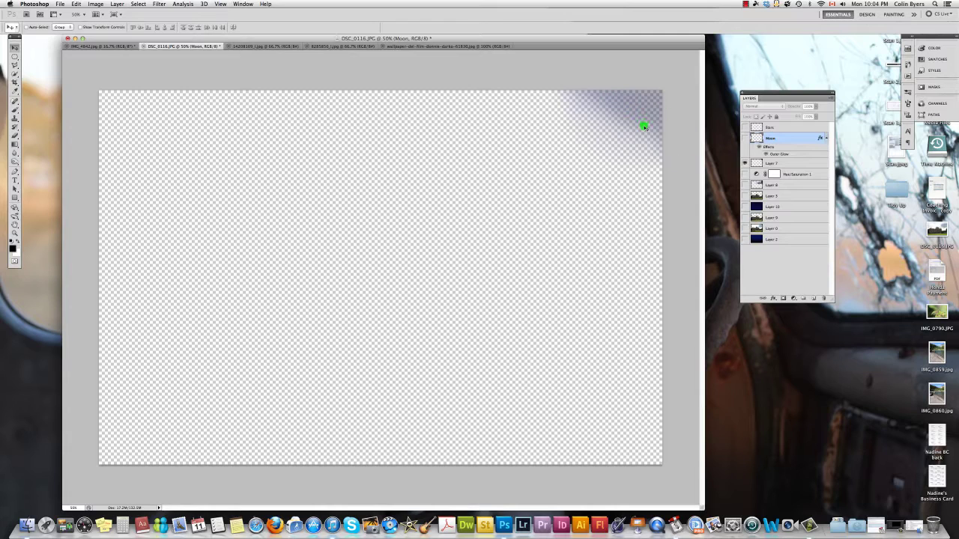
pyautogui.click(15, 57)
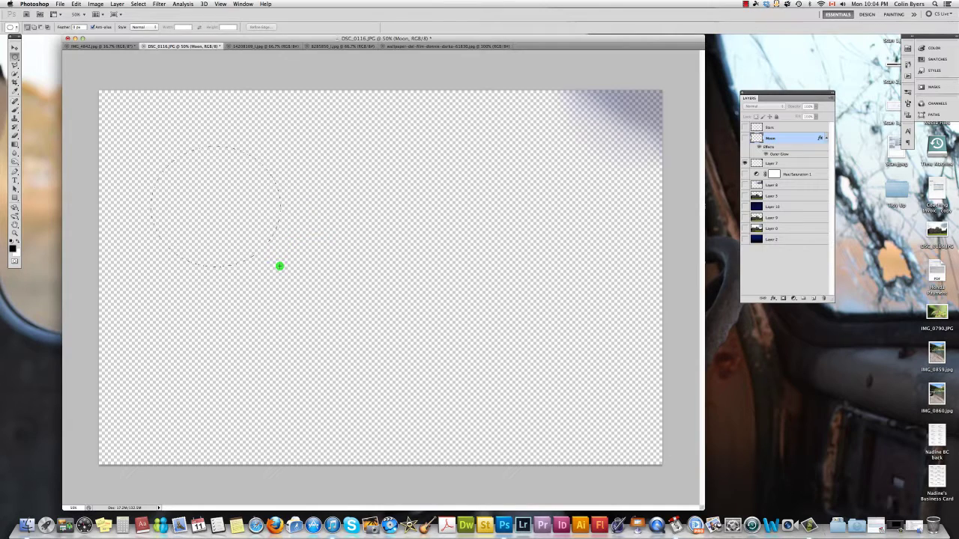
pyautogui.moveTo(280, 266); pyautogui.dragTo(280, 266)
# Edit the gradient to run from bright blue to light blue
pyautogui.click(15, 145)
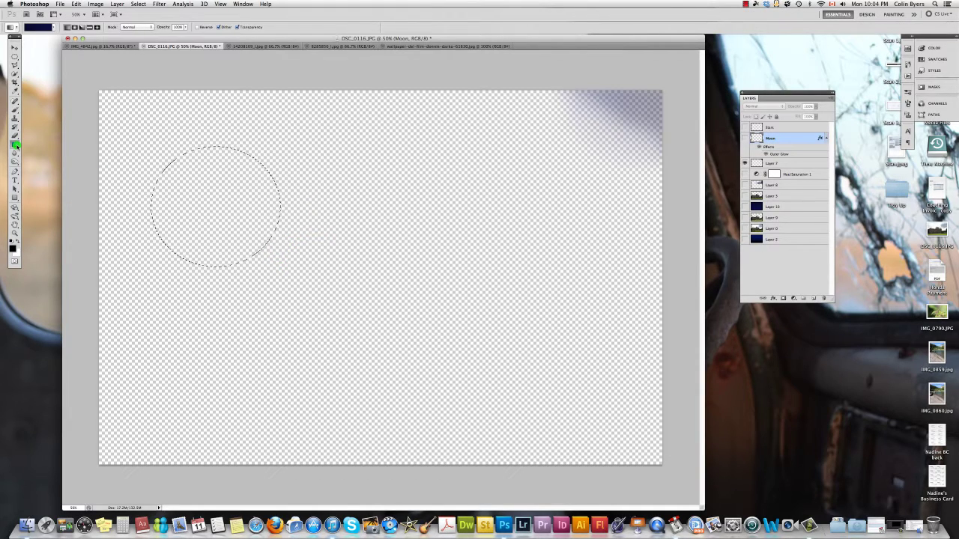
pyautogui.click(46, 28)
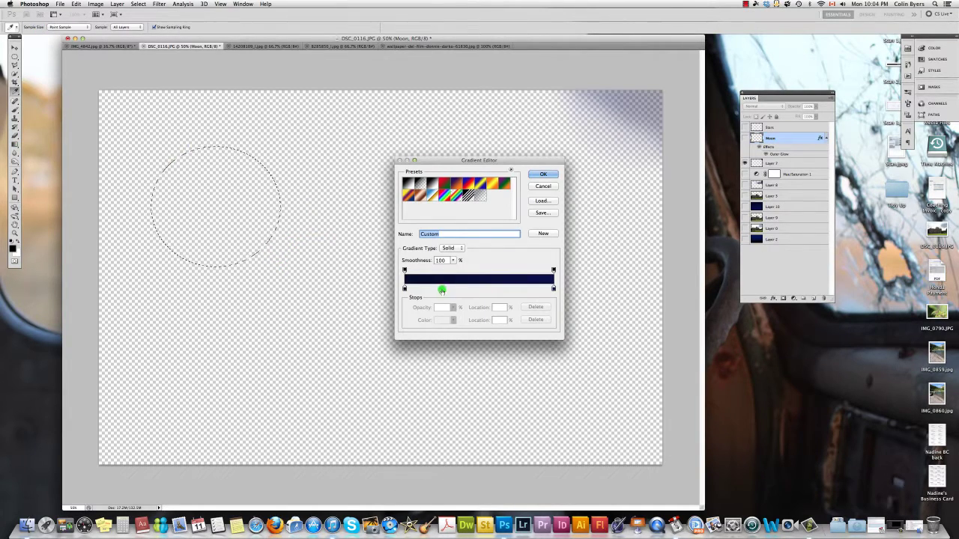
pyautogui.click(406, 289)
pyautogui.click(442, 320)
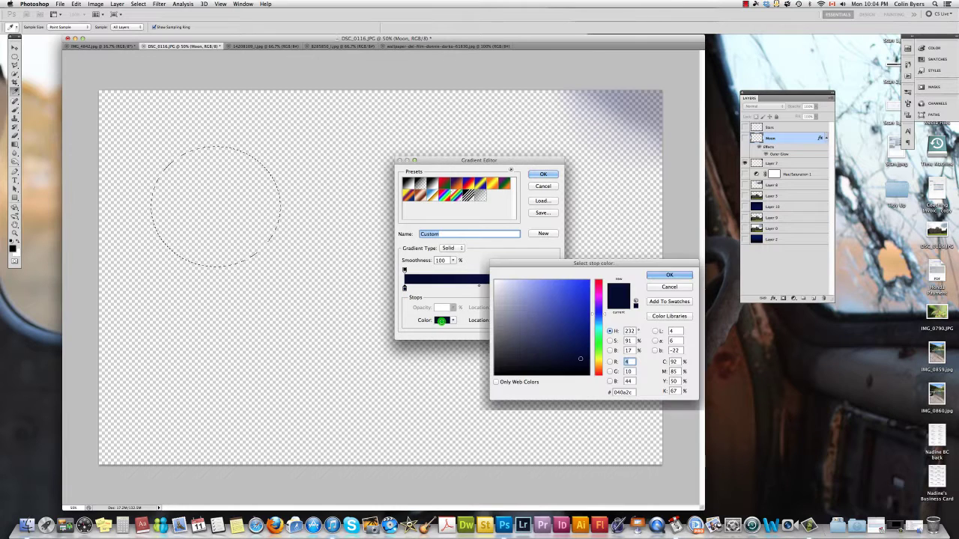
pyautogui.click(566, 305)
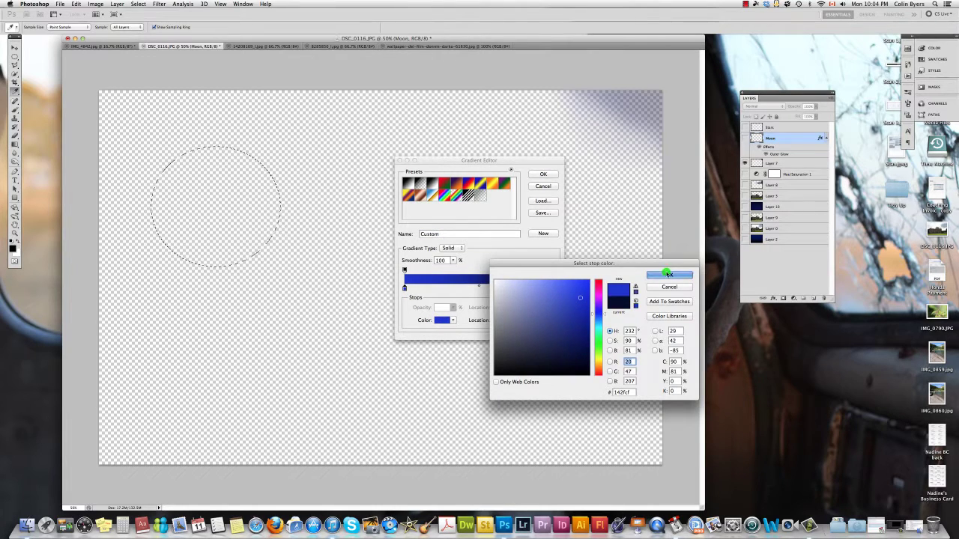
pyautogui.click(669, 275)
pyautogui.click(553, 289)
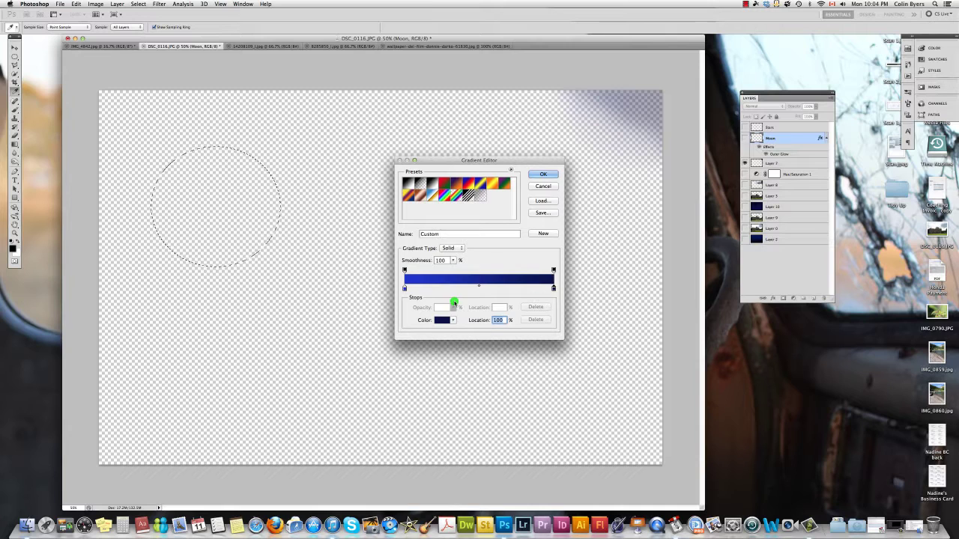
pyautogui.click(442, 320)
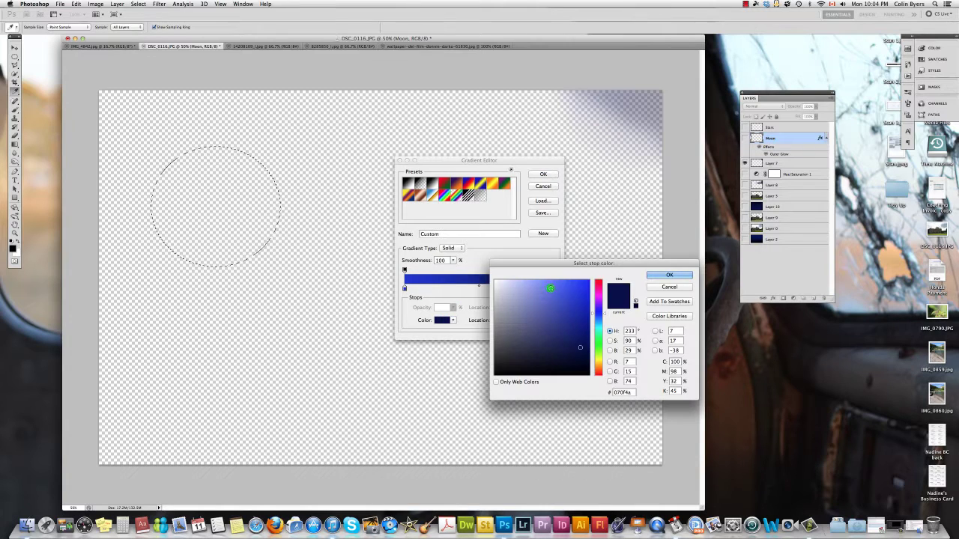
pyautogui.click(555, 283)
pyautogui.click(666, 275)
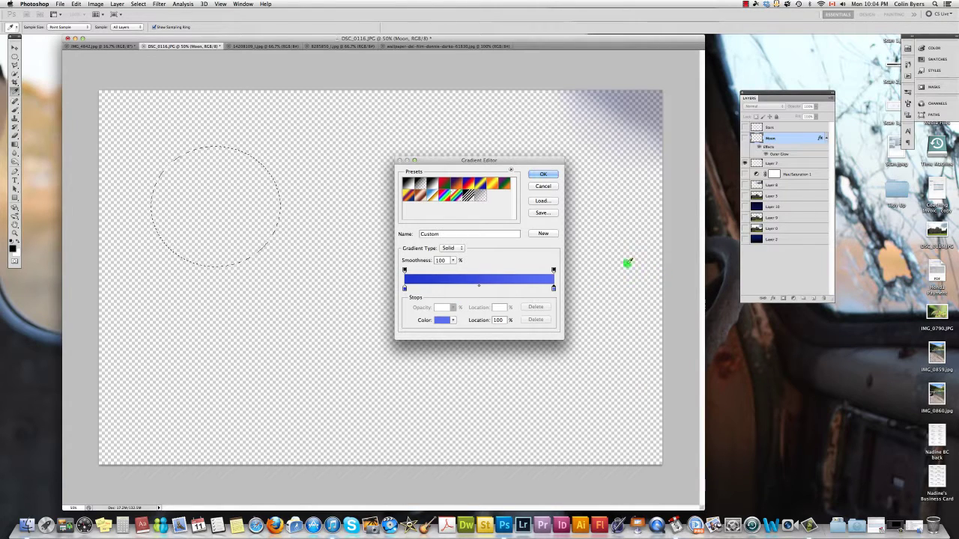
pyautogui.click(541, 175)
# Fill the circle on Layer 7 with the radial blue gradient
pyautogui.click(75, 27)
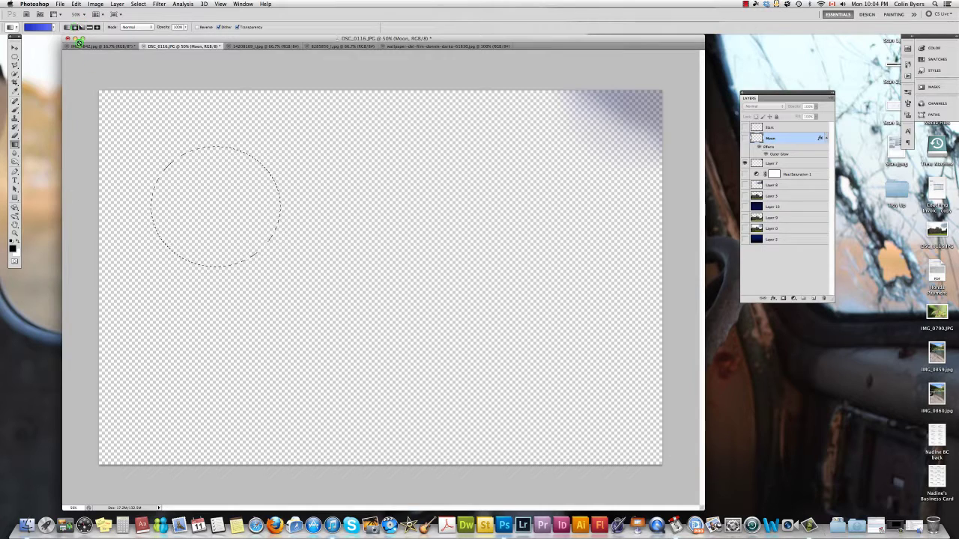
pyautogui.click(212, 209)
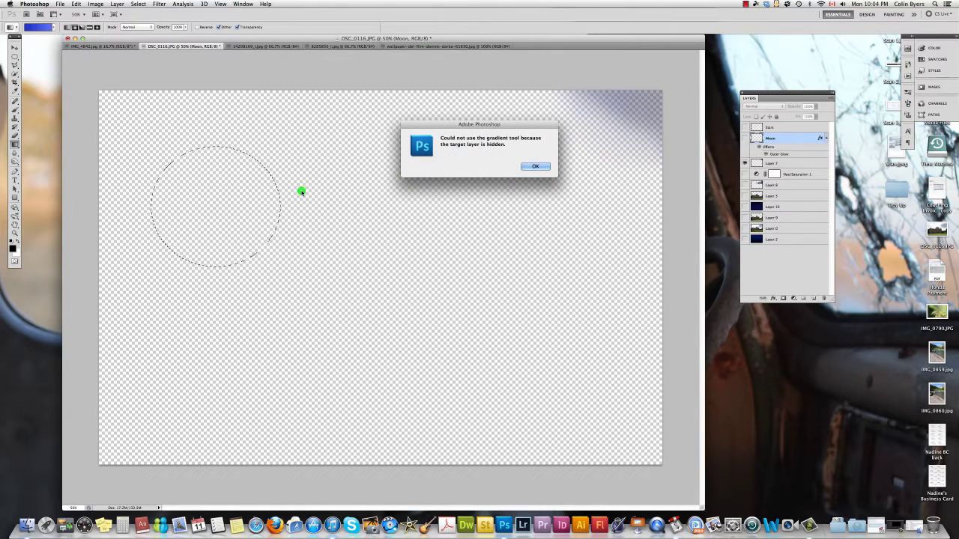
pyautogui.click(535, 167)
pyautogui.click(771, 145)
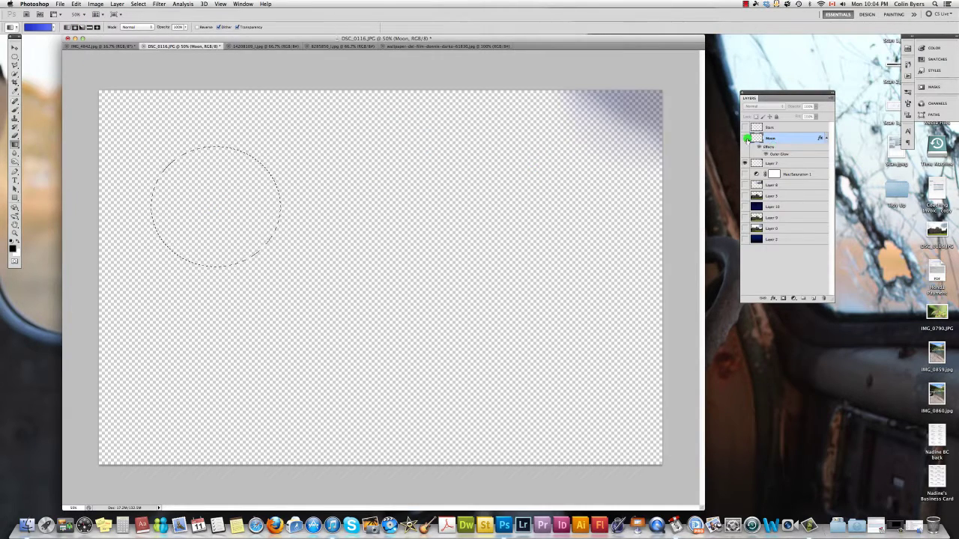
pyautogui.click(778, 163)
pyautogui.click(263, 197)
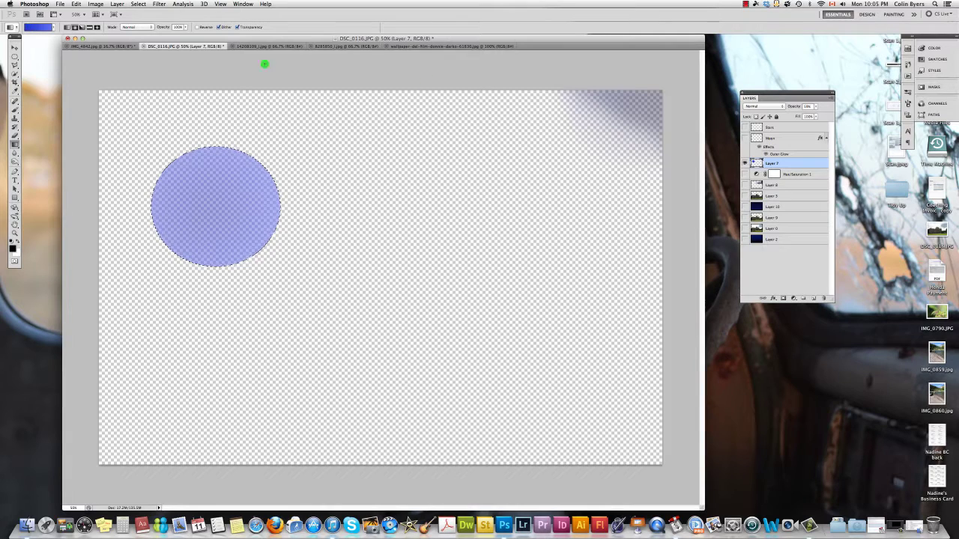
# Show Layer 8, Layer 3 and Layer 10, deselect, and erase the blue circle from the sky
pyautogui.click(745, 185)
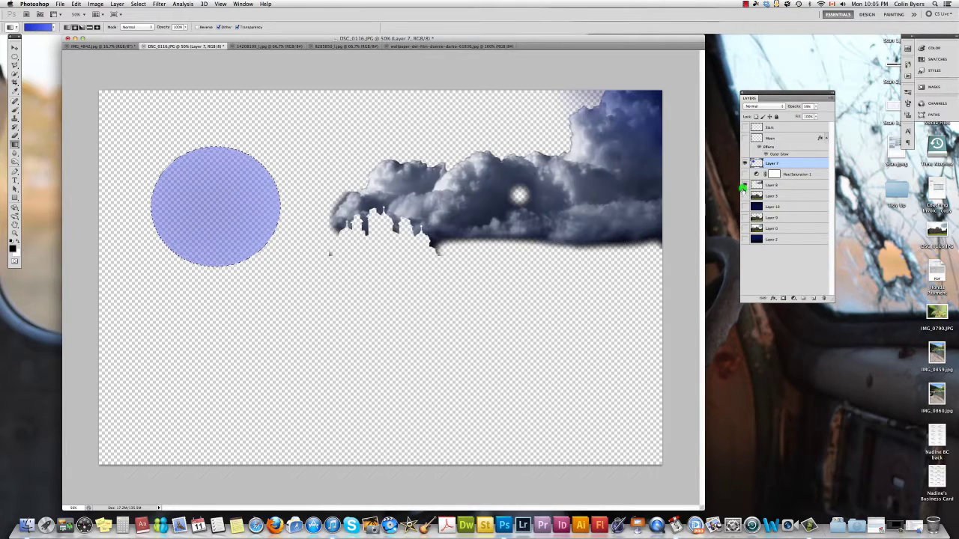
pyautogui.click(745, 196)
pyautogui.click(744, 206)
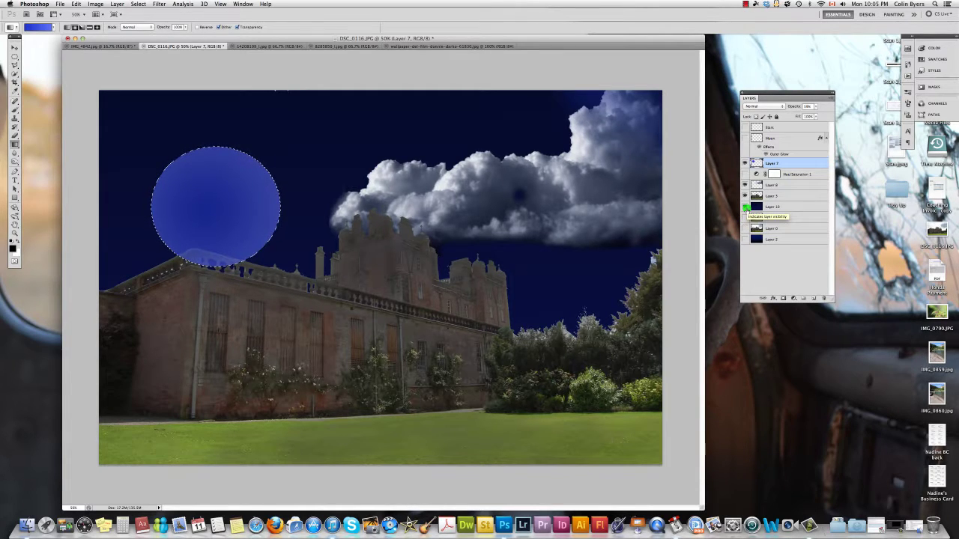
pyautogui.click(264, 234)
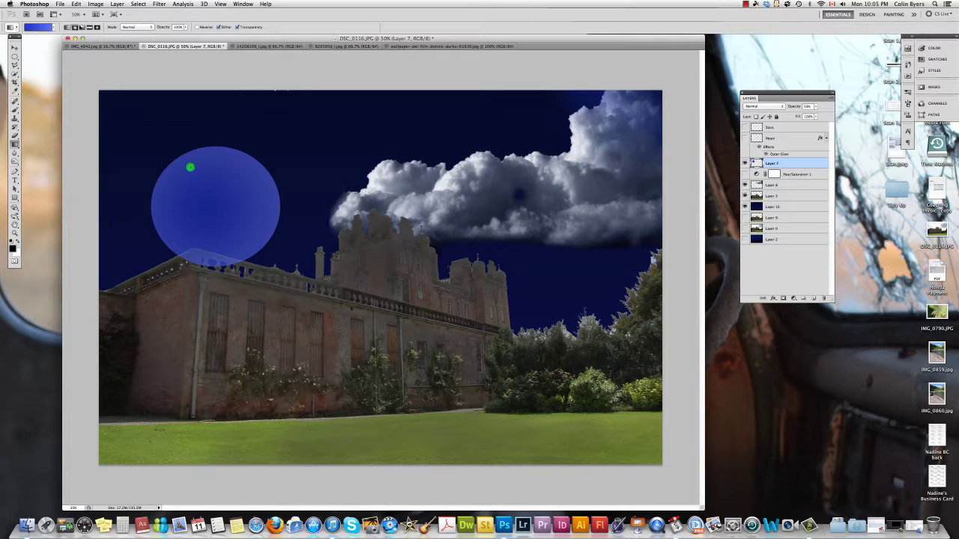
pyautogui.click(15, 135)
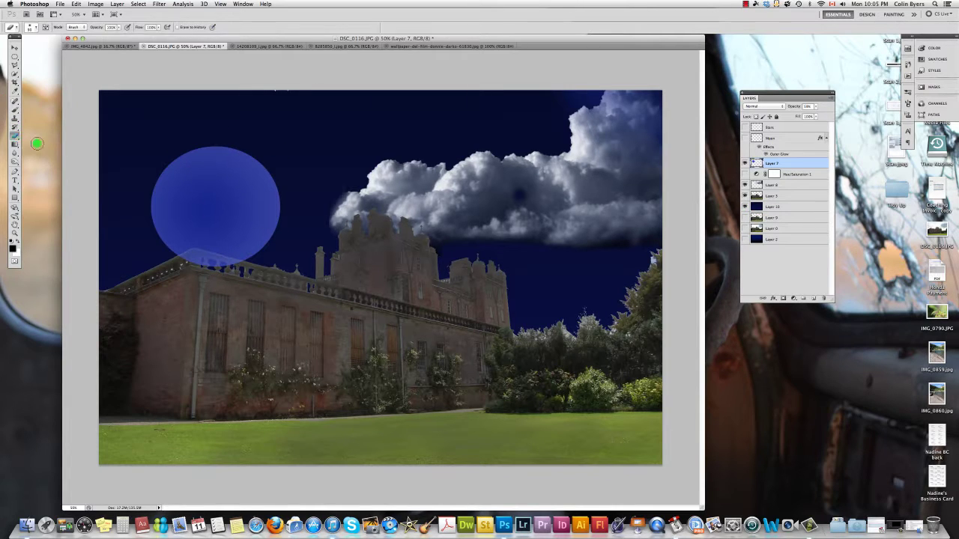
pyautogui.moveTo(154, 160)
pyautogui.mouseDown()
pyautogui.moveTo(148, 225)
pyautogui.moveTo(160, 254)
pyautogui.moveTo(194, 271)
pyautogui.moveTo(234, 272)
pyautogui.moveTo(270, 248)
pyautogui.moveTo(276, 208)
pyautogui.moveTo(260, 180)
pyautogui.moveTo(224, 154)
pyautogui.moveTo(180, 152)
pyautogui.moveTo(171, 160)
pyautogui.moveTo(231, 156)
pyautogui.moveTo(263, 183)
pyautogui.moveTo(235, 170)
pyautogui.moveTo(168, 178)
pyautogui.moveTo(198, 275)
pyautogui.moveTo(245, 270)
pyautogui.moveTo(230, 242)
pyautogui.moveTo(201, 261)
pyautogui.moveTo(271, 186)
pyautogui.moveTo(151, 243)
pyautogui.moveTo(238, 142)
pyautogui.moveTo(149, 242)
pyautogui.moveTo(211, 231)
pyautogui.moveTo(190, 215)
pyautogui.mouseUp()
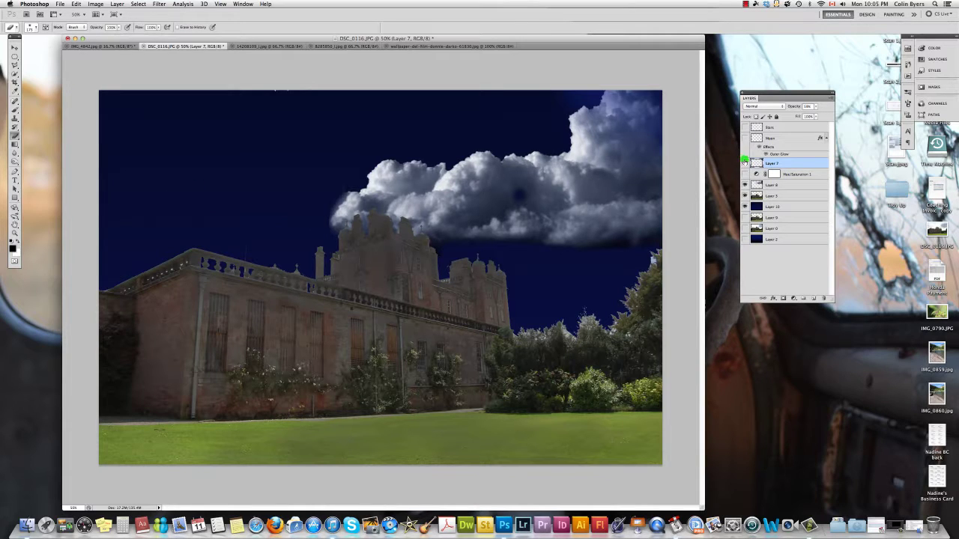
# Show the Moon and Layer 7, hide the clouds and castle, and show the dark sky
pyautogui.click(745, 137)
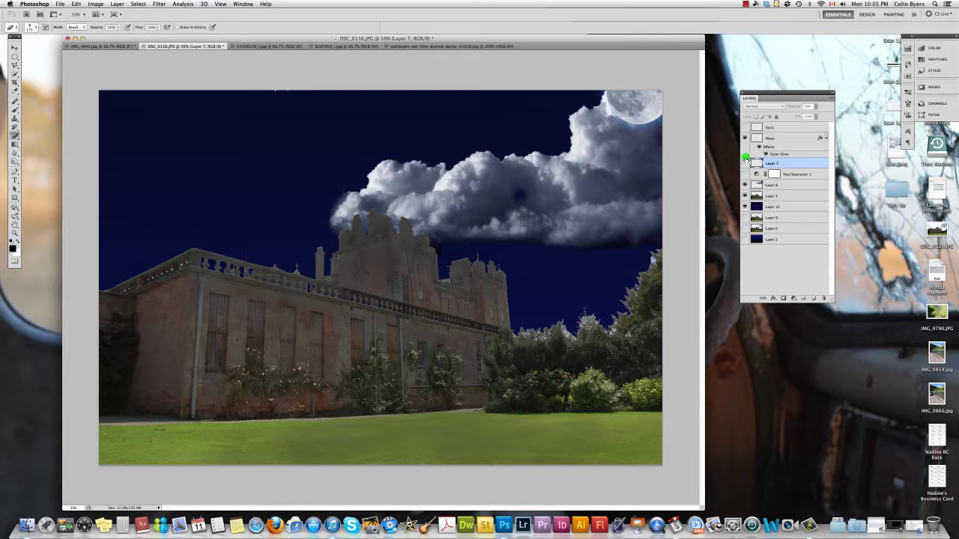
pyautogui.click(746, 161)
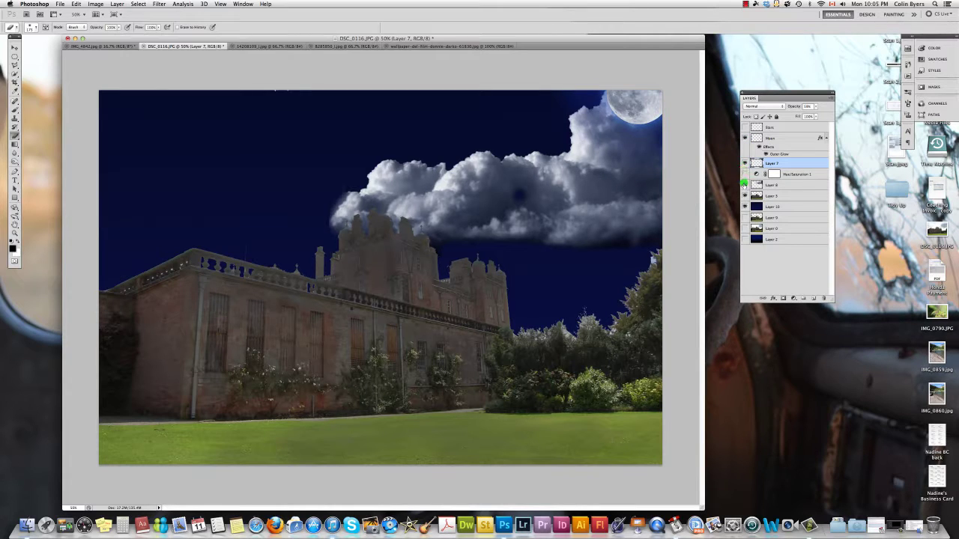
pyautogui.click(745, 184)
pyautogui.click(746, 196)
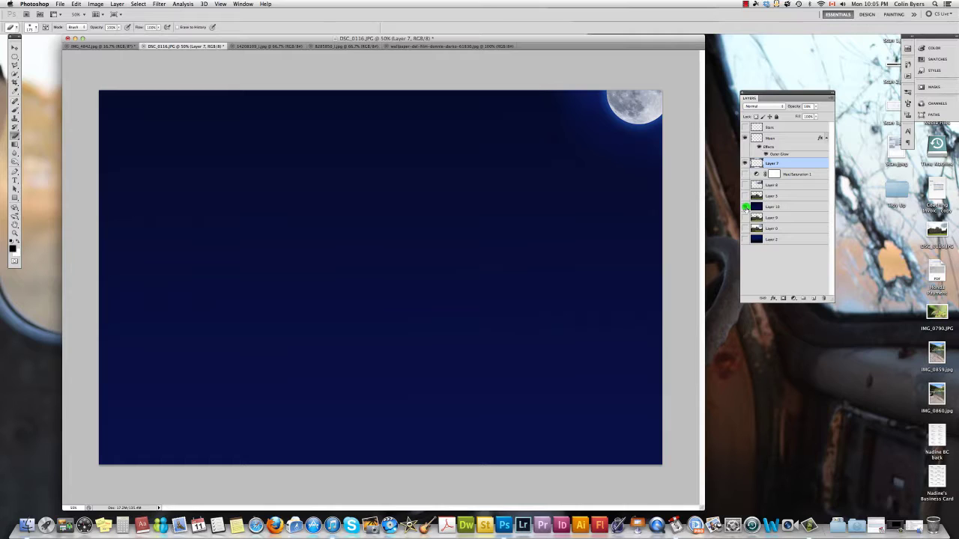
pyautogui.click(744, 206)
# Compare Layer 7's glow, then show the Hue/Saturation adjustment, clouds and castle again
pyautogui.click(745, 163)
pyautogui.click(746, 163)
pyautogui.click(745, 163)
pyautogui.click(746, 163)
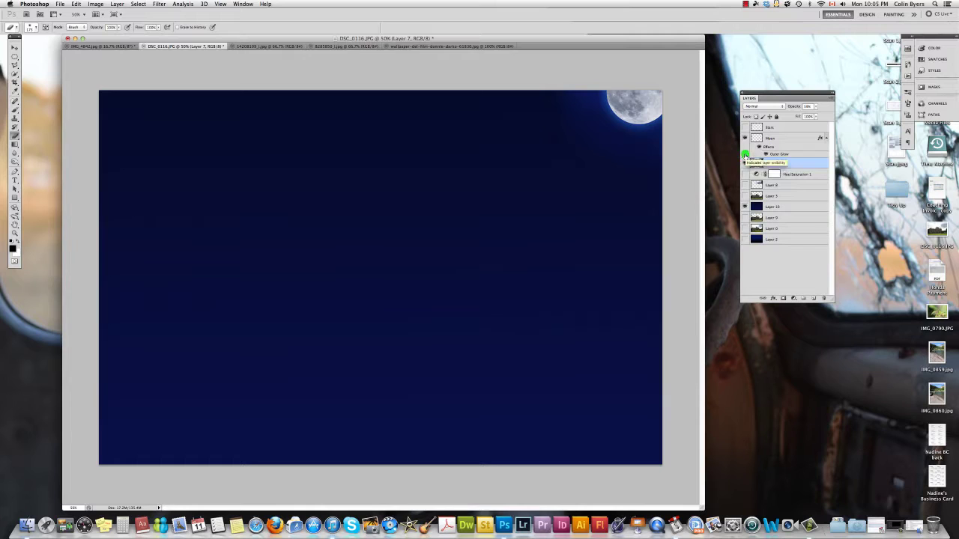
pyautogui.click(745, 174)
pyautogui.click(745, 184)
pyautogui.click(744, 196)
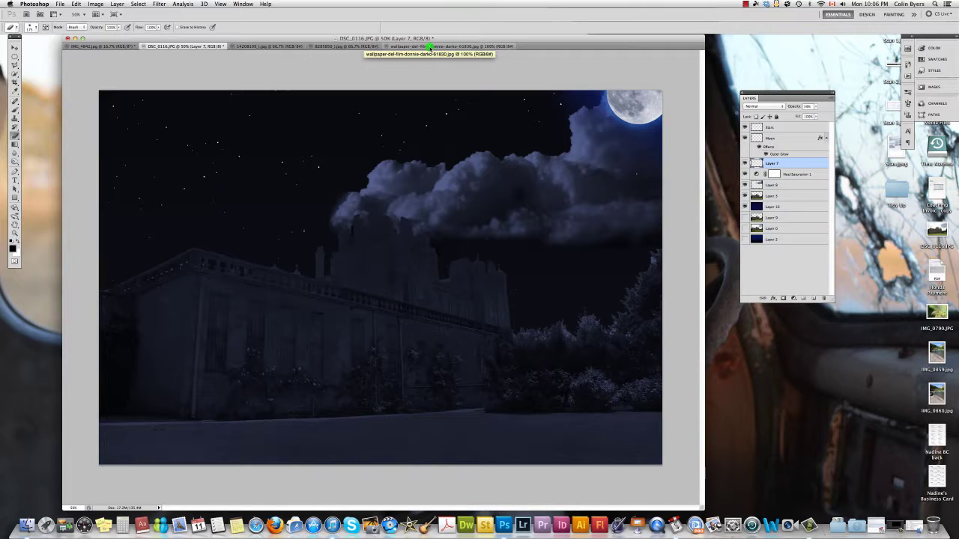
# Check the moon-and-clouds and starfield photos, return to DSC_0116.JPG, and toggle Layer 8's clouds
pyautogui.click(296, 45)
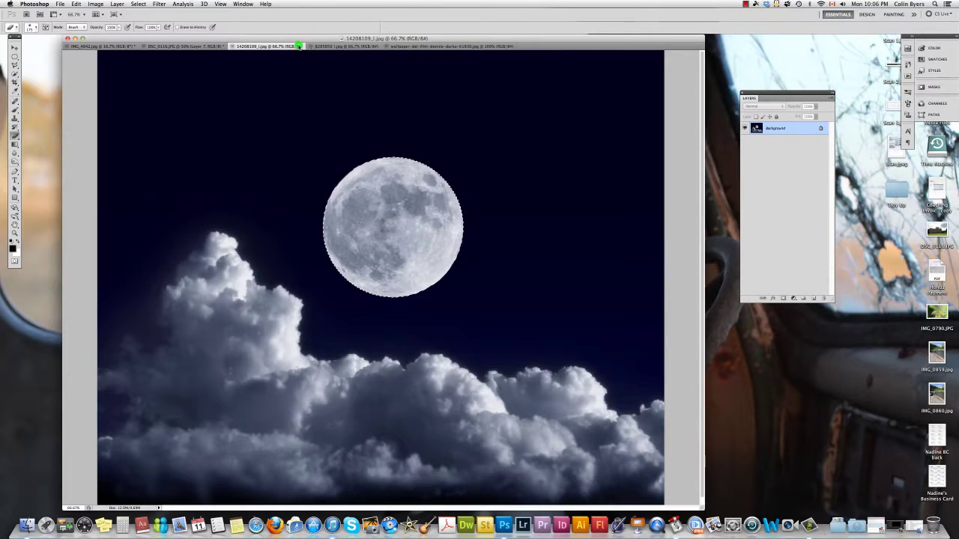
pyautogui.click(350, 46)
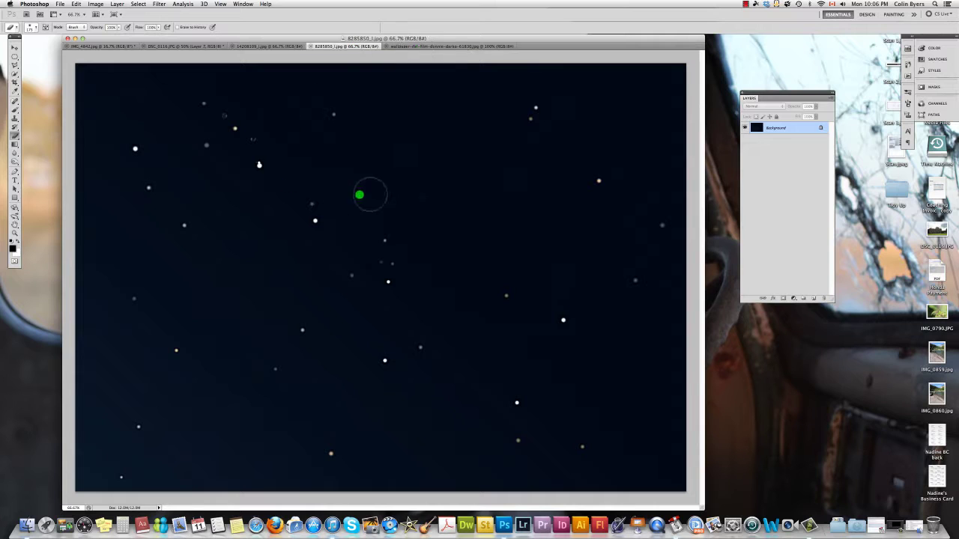
pyautogui.click(189, 46)
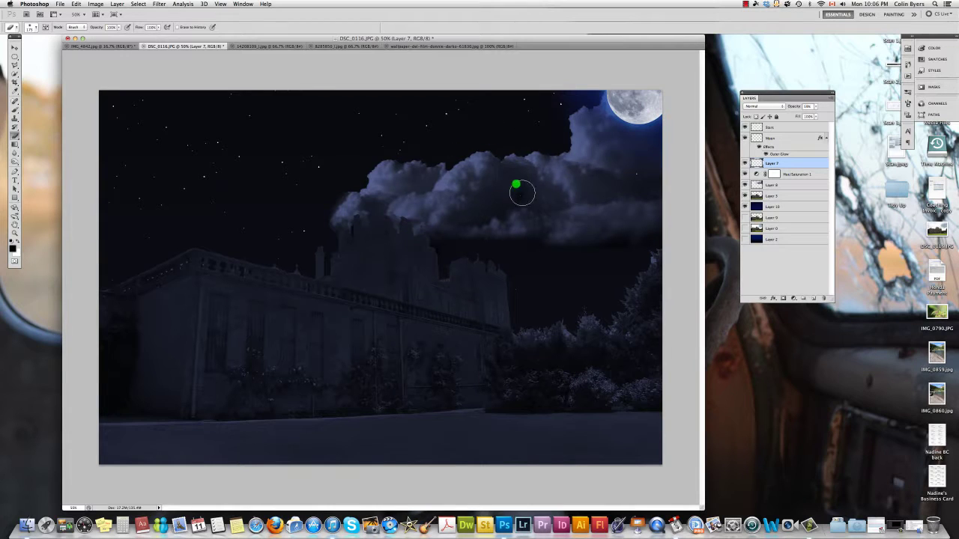
pyautogui.click(289, 47)
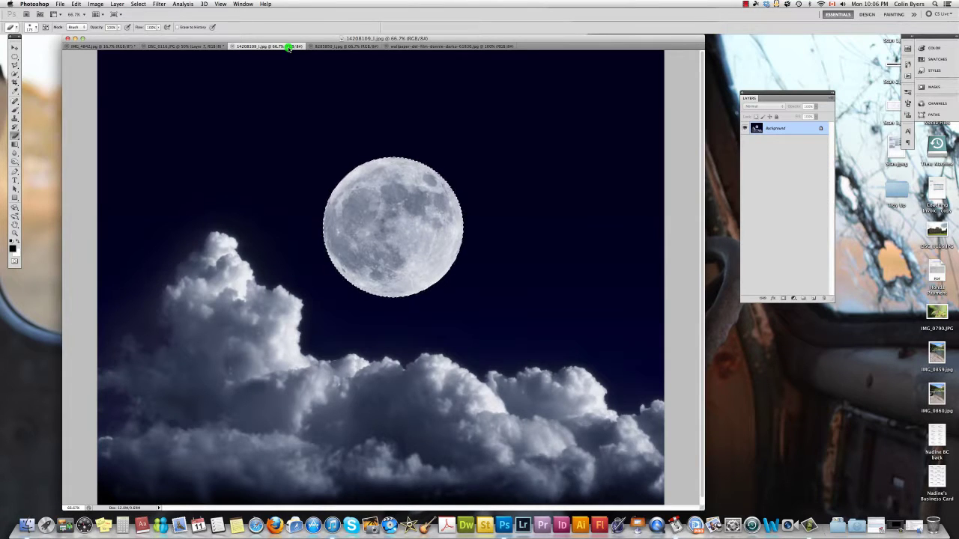
pyautogui.click(184, 46)
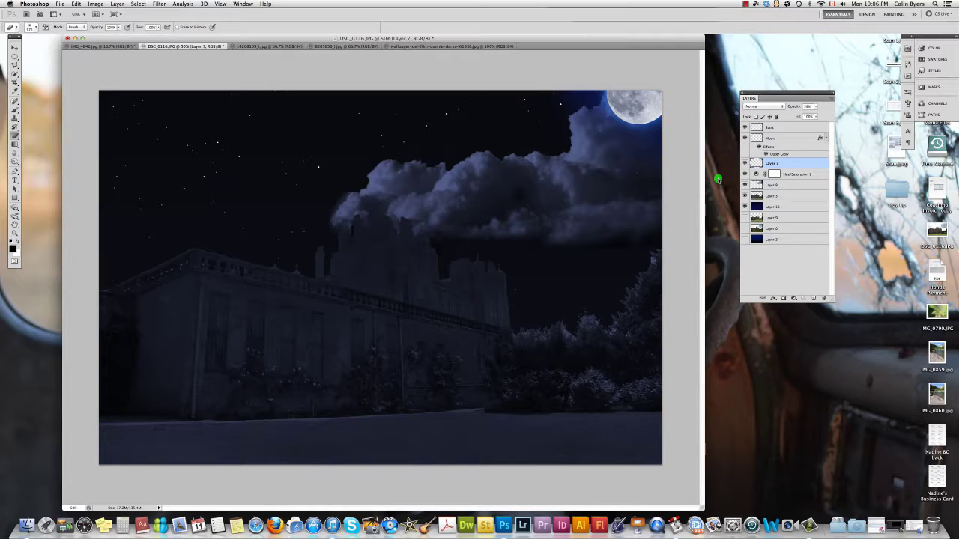
pyautogui.click(745, 185)
pyautogui.click(745, 184)
# Hide Layer 8 and quick-select the cloud bank in 14208109_1.jpg
pyautogui.click(745, 184)
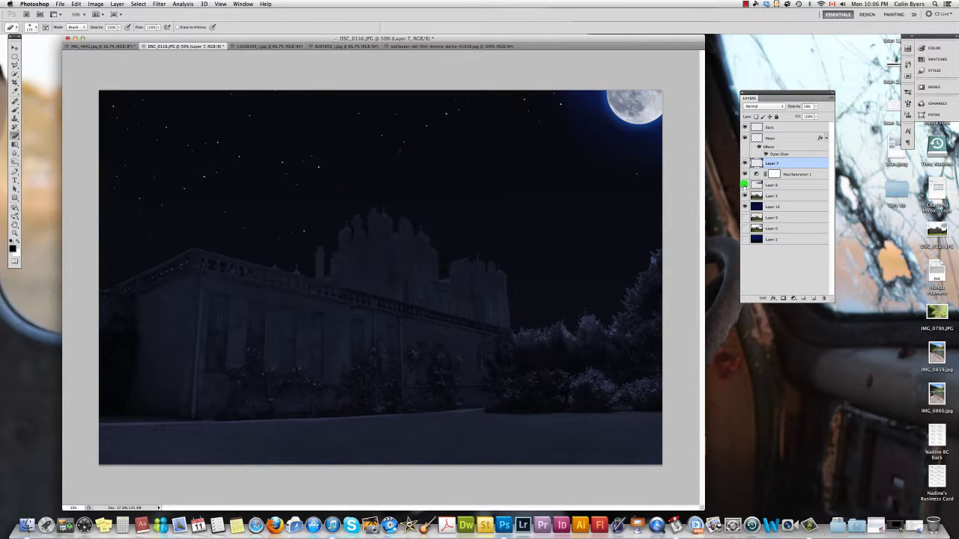
pyautogui.click(242, 46)
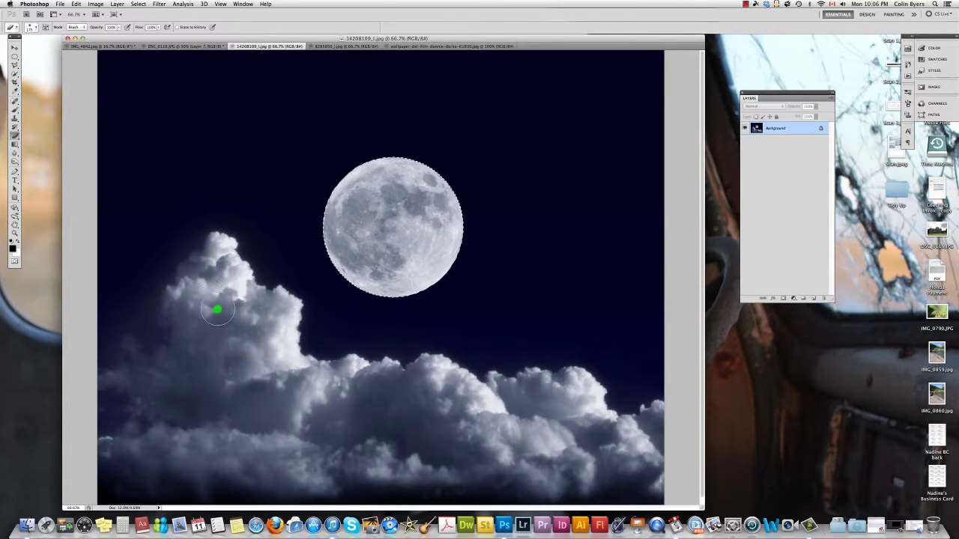
pyautogui.press('w')
pyautogui.moveTo(209, 286); pyautogui.dragTo(218, 266)
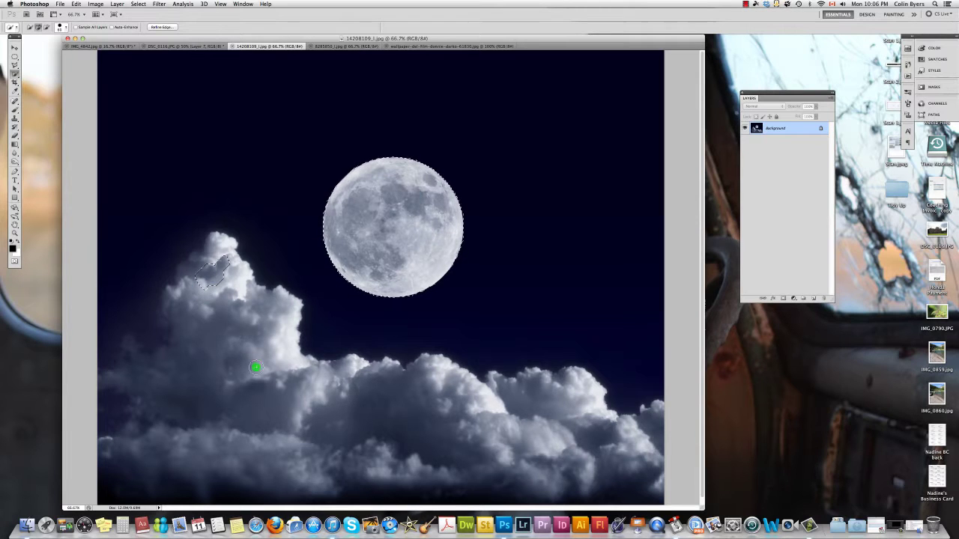
pyautogui.moveTo(256, 367)
pyautogui.mouseDown()
pyautogui.moveTo(406, 424)
pyautogui.moveTo(530, 442)
pyautogui.moveTo(583, 422)
pyautogui.mouseUp()
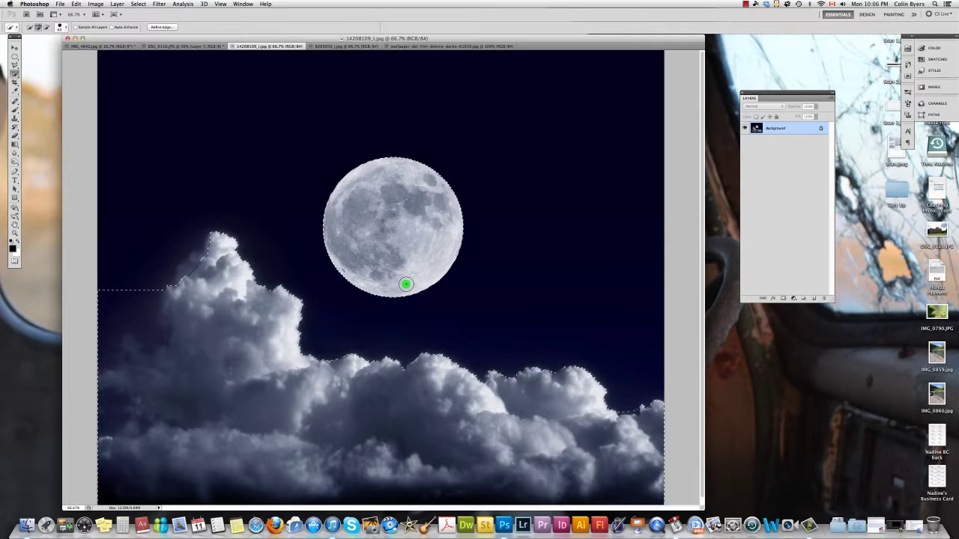
# Drag the selected clouds into the castle composite and position them upper left
pyautogui.press('v')
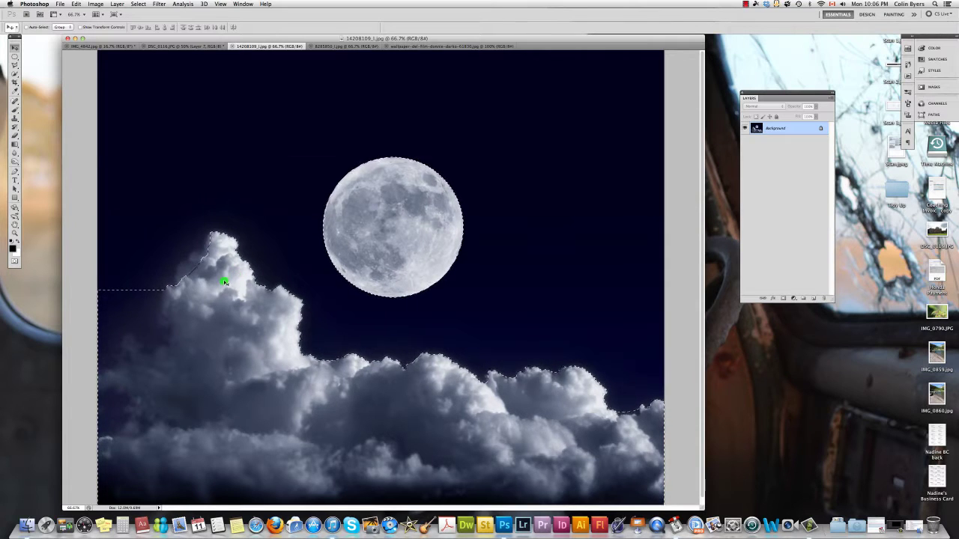
pyautogui.moveTo(224, 280); pyautogui.dragTo(234, 219)
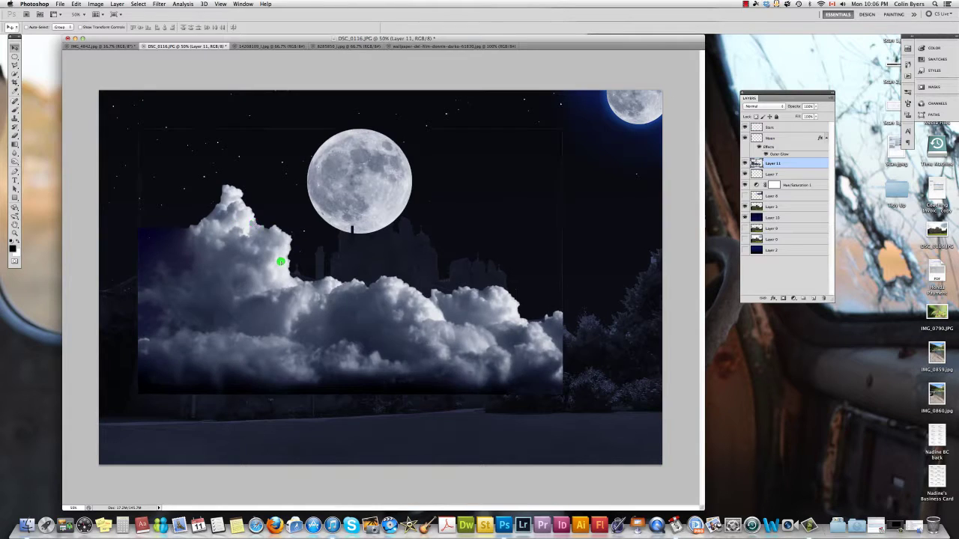
pyautogui.moveTo(280, 261); pyautogui.dragTo(255, 170)
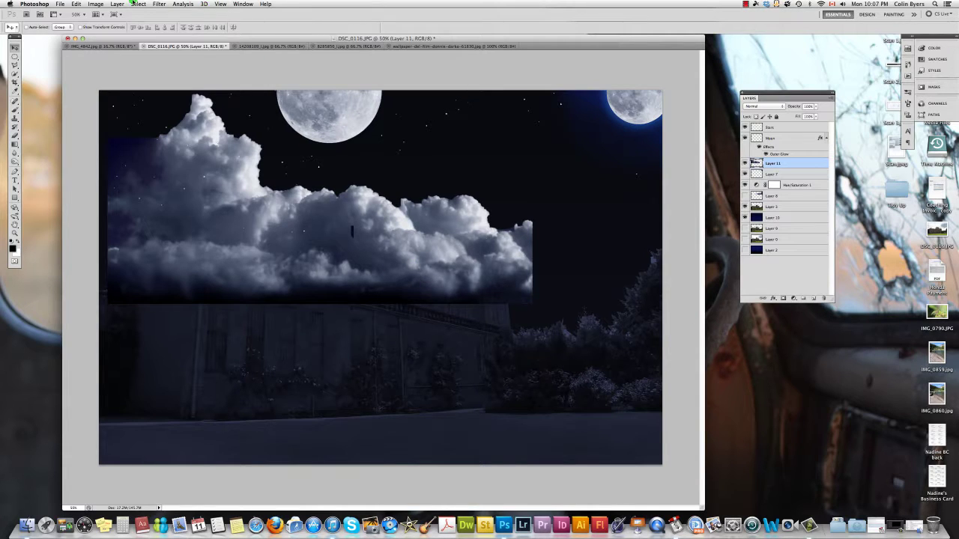
# Load the saved castle channel as a selection, delete, then undo the deletion
pyautogui.click(135, 3)
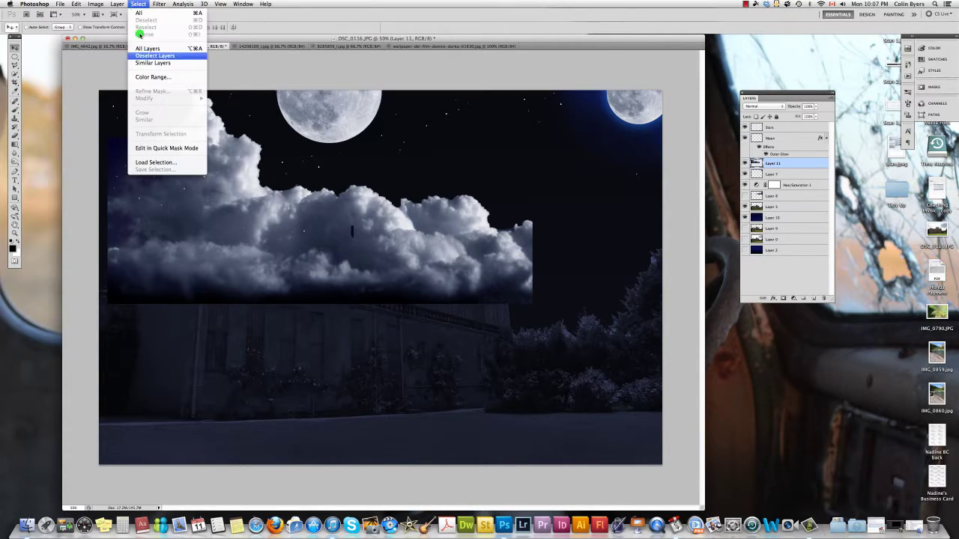
pyautogui.click(177, 162)
pyautogui.click(464, 233)
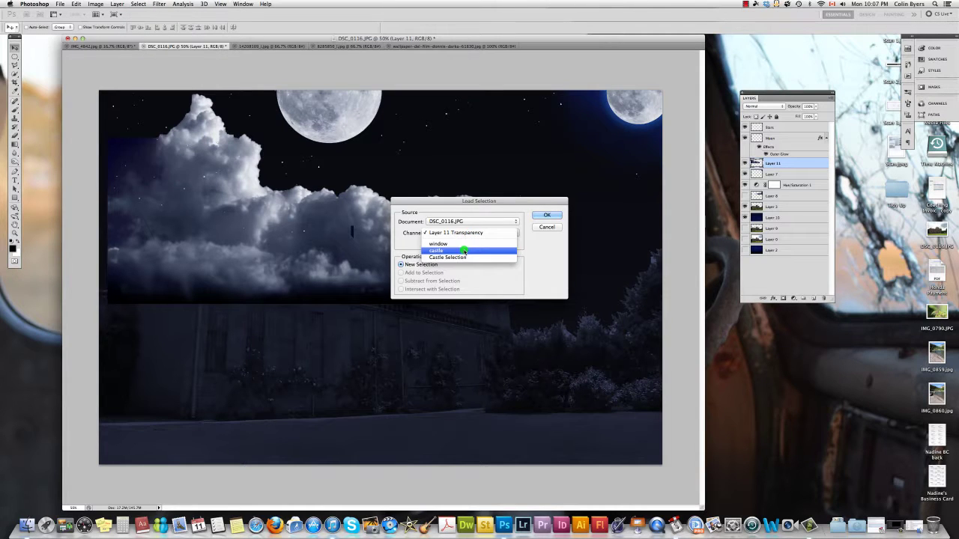
pyautogui.click(464, 252)
pyautogui.click(541, 216)
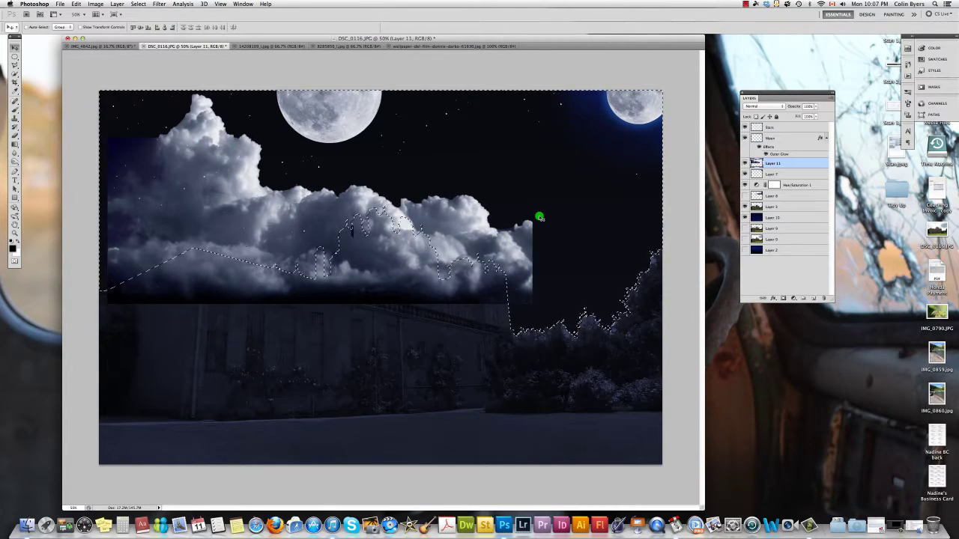
pyautogui.press('Delete')
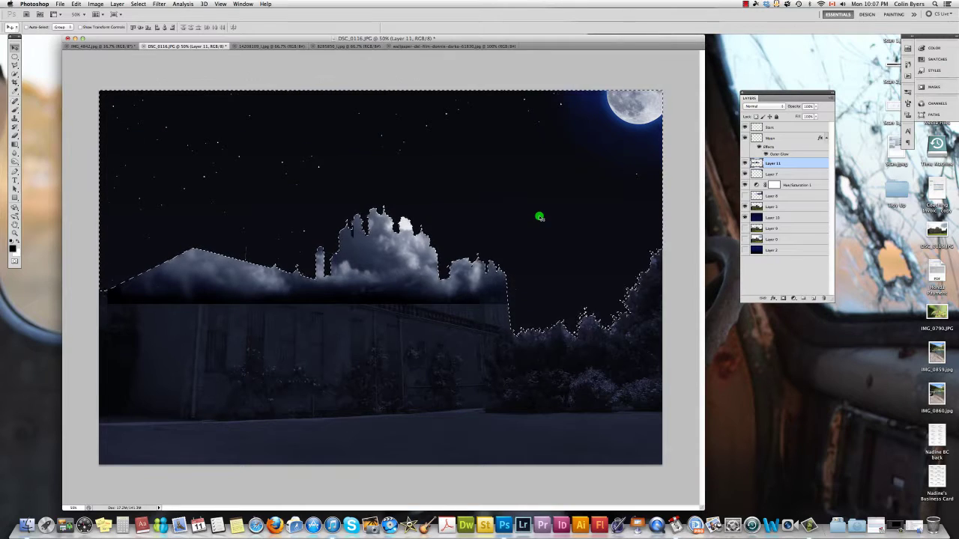
pyautogui.press('super+z')
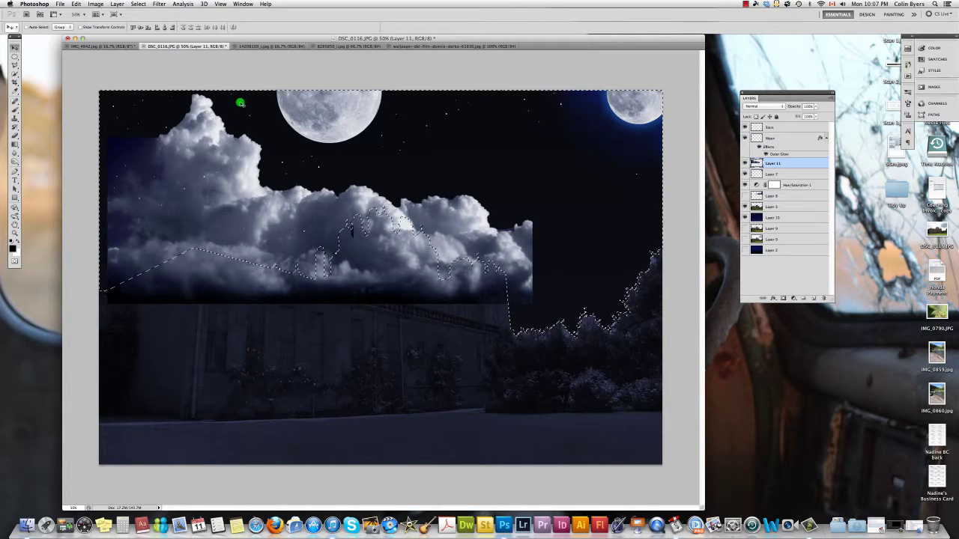
# Invert the selection, delete the clouds over the castle, and deselect
pyautogui.click(138, 4)
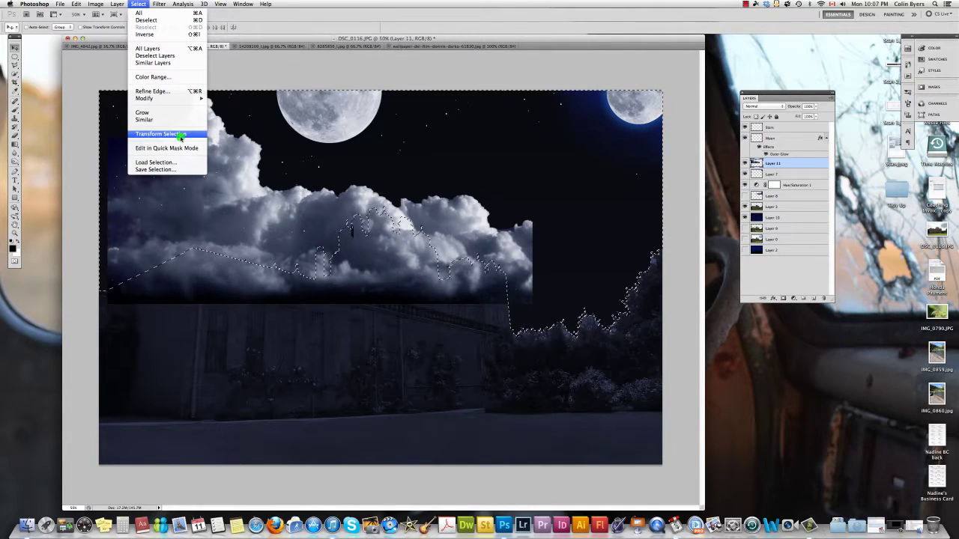
pyautogui.click(180, 34)
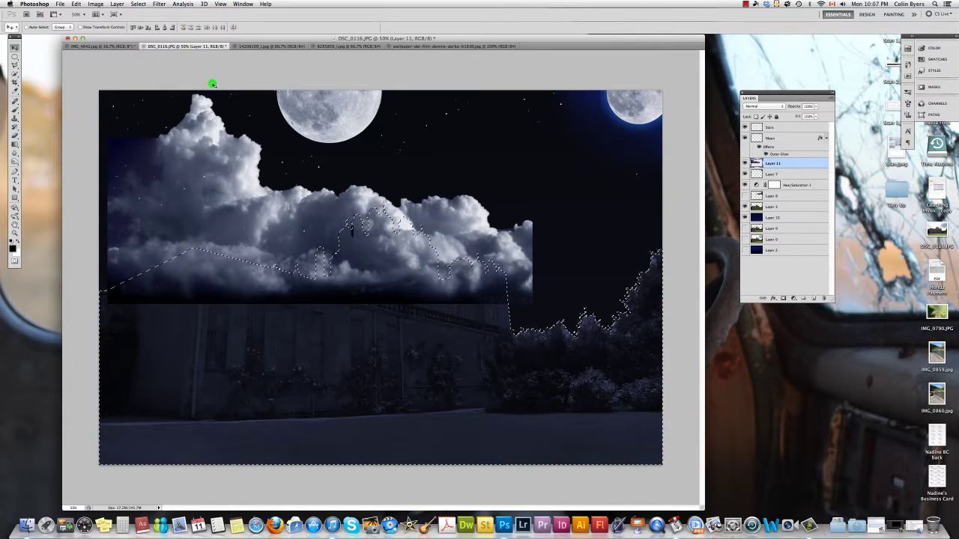
pyautogui.press('Delete')
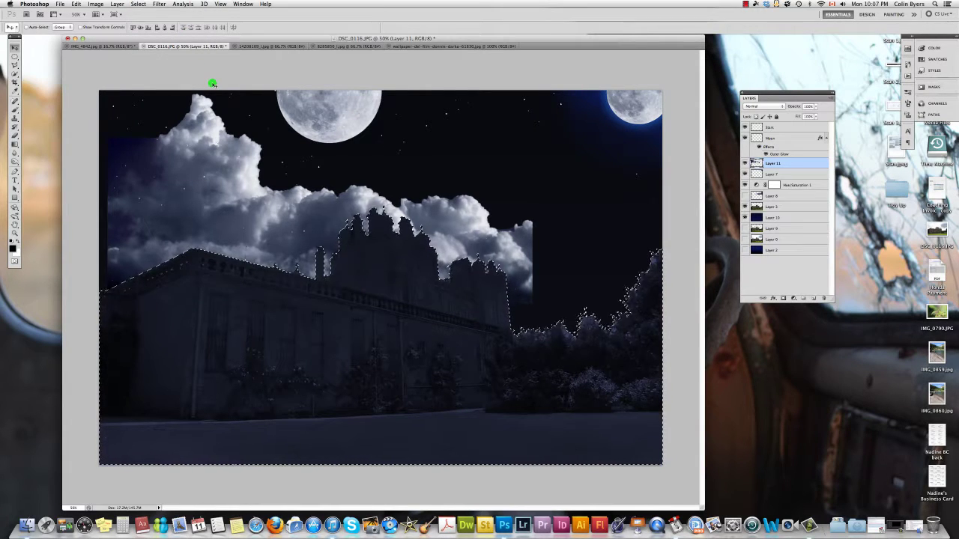
pyautogui.press('super+d')
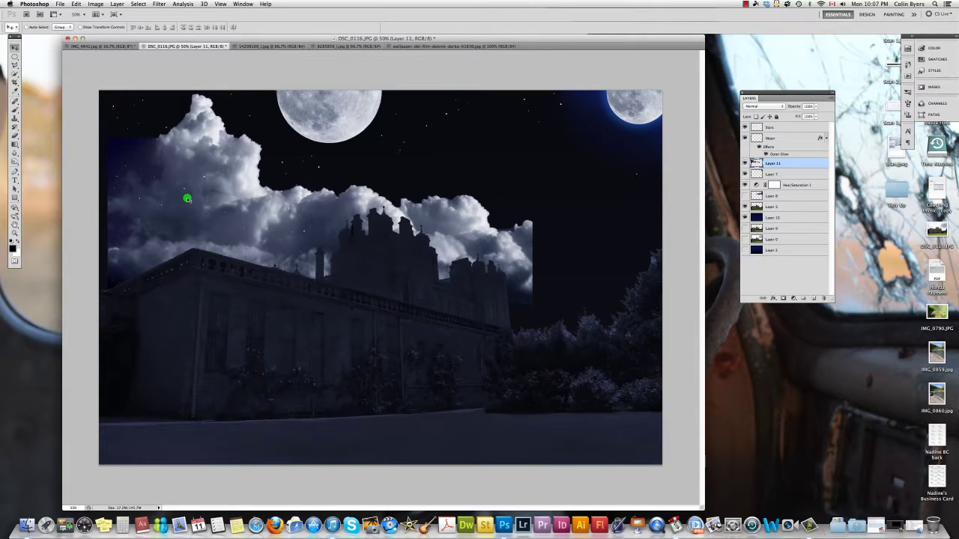
# Erase the cloud edges and left moon, delete Layer 11, and show Layer 8 instead
pyautogui.press('e')
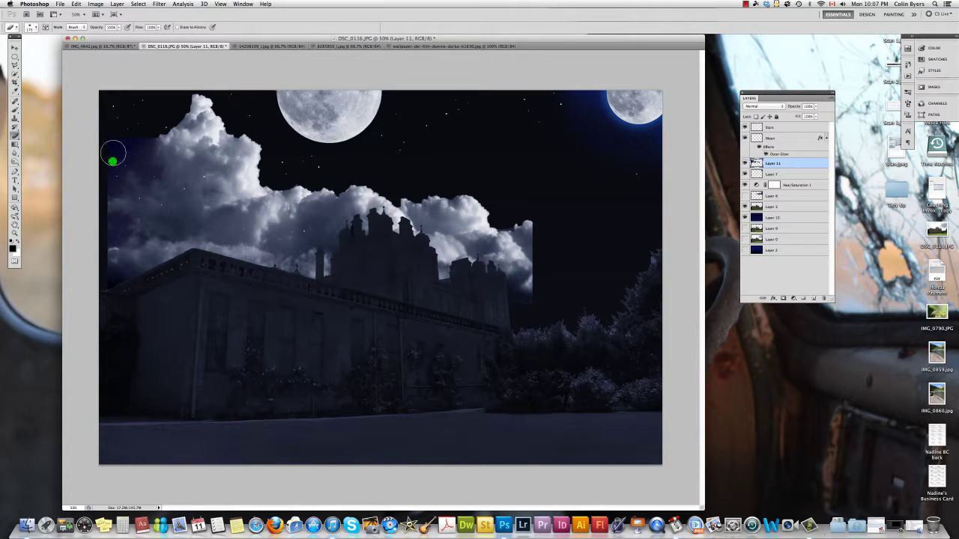
pyautogui.moveTo(107, 295)
pyautogui.mouseDown()
pyautogui.moveTo(133, 160)
pyautogui.moveTo(107, 247)
pyautogui.mouseUp()
pyautogui.moveTo(508, 220)
pyautogui.mouseDown()
pyautogui.moveTo(527, 268)
pyautogui.moveTo(519, 220)
pyautogui.moveTo(527, 278)
pyautogui.mouseUp()
pyautogui.moveTo(527, 232)
pyautogui.mouseDown()
pyautogui.moveTo(507, 282)
pyautogui.moveTo(519, 250)
pyautogui.moveTo(508, 245)
pyautogui.mouseUp()
pyautogui.moveTo(271, 124)
pyautogui.mouseDown()
pyautogui.moveTo(361, 128)
pyautogui.moveTo(316, 132)
pyautogui.moveTo(336, 133)
pyautogui.moveTo(291, 116)
pyautogui.moveTo(386, 101)
pyautogui.moveTo(278, 114)
pyautogui.moveTo(364, 106)
pyautogui.moveTo(285, 93)
pyautogui.mouseUp()
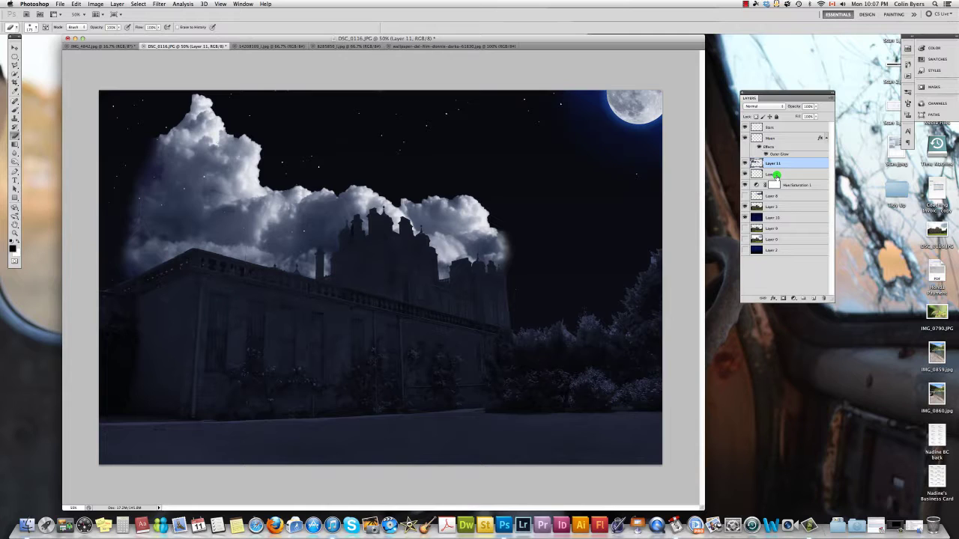
pyautogui.press('BackSpace')
pyautogui.click(746, 184)
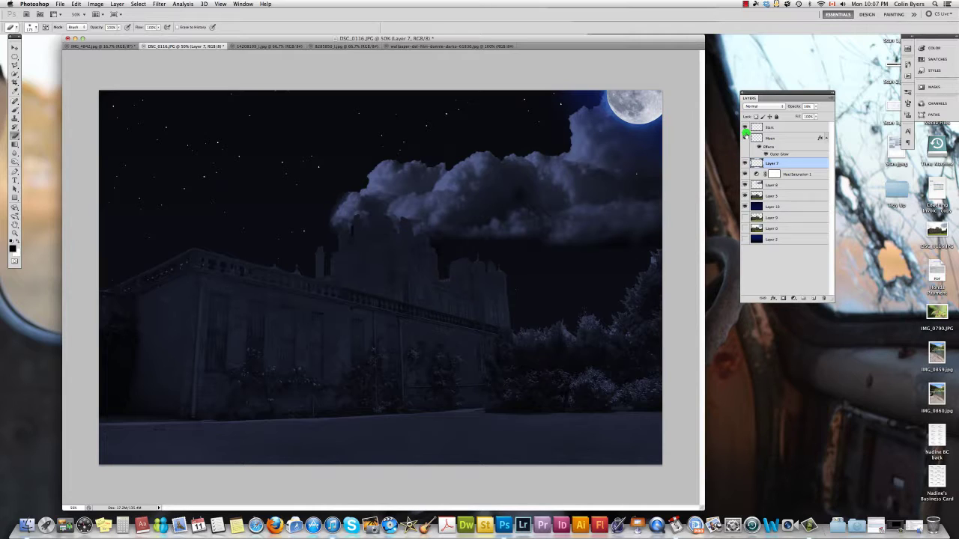
pyautogui.moveTo(772, 153)
pyautogui.mouseDown()
pyautogui.moveTo(774, 180)
pyautogui.moveTo(778, 154)
pyautogui.moveTo(779, 164)
pyautogui.mouseUp()
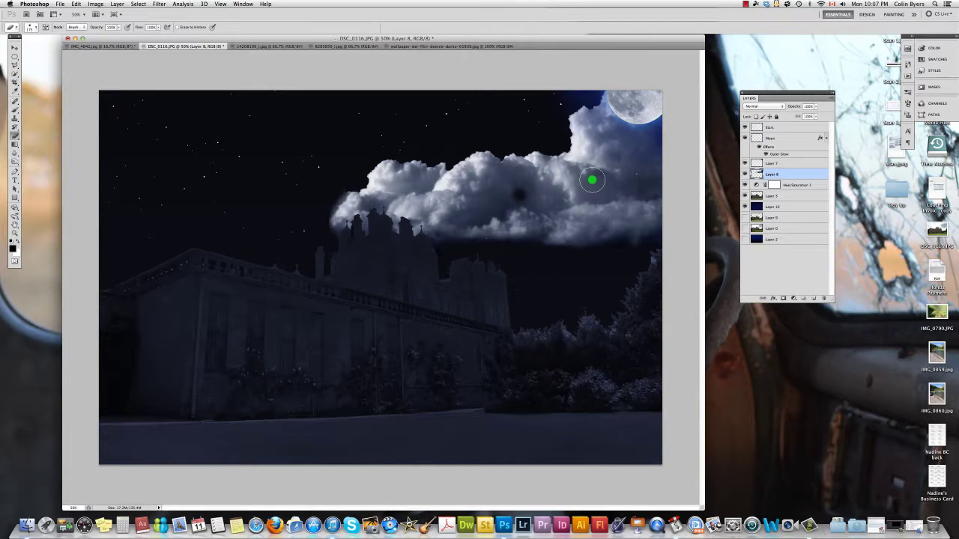
pyautogui.moveTo(510, 194)
pyautogui.mouseDown()
pyautogui.moveTo(540, 194)
pyautogui.moveTo(559, 206)
pyautogui.mouseUp()
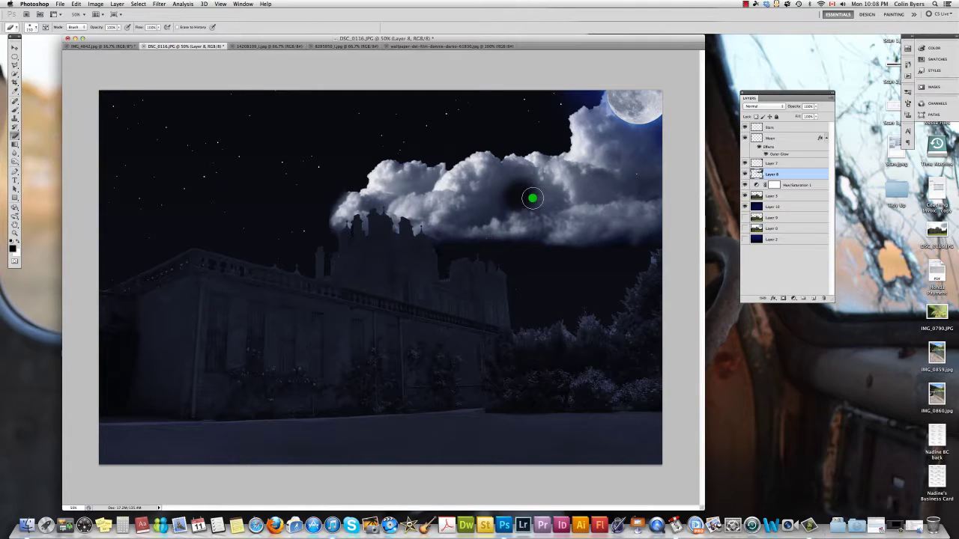
pyautogui.moveTo(529, 199); pyautogui.dragTo(507, 204)
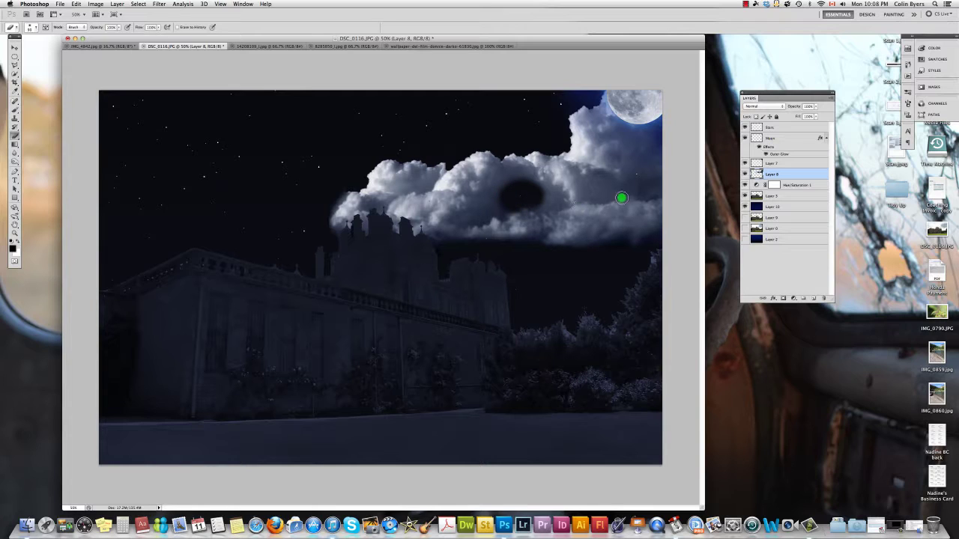
pyautogui.moveTo(779, 174); pyautogui.dragTo(776, 186)
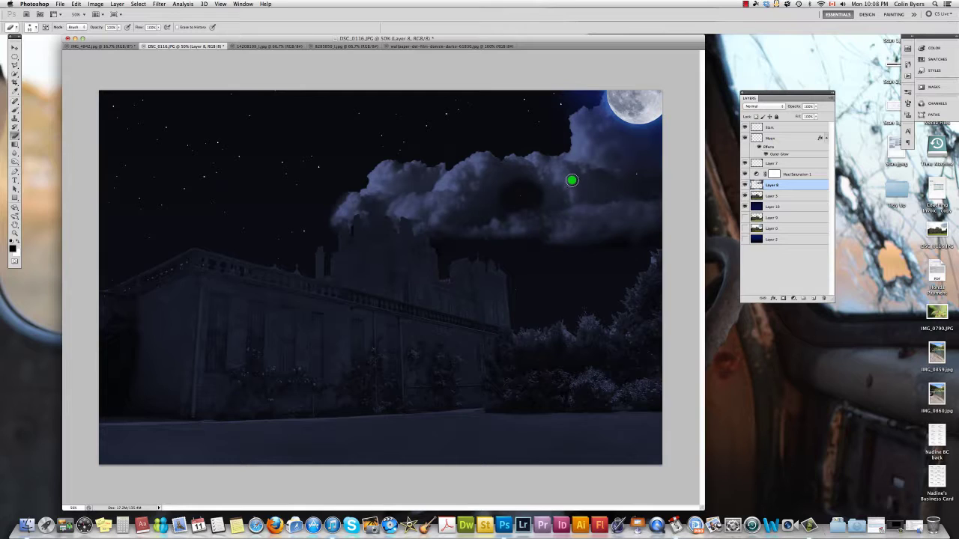
pyautogui.press('super+alt+z')
pyautogui.press('super+alt+z')
pyautogui.press('super+alt+z')
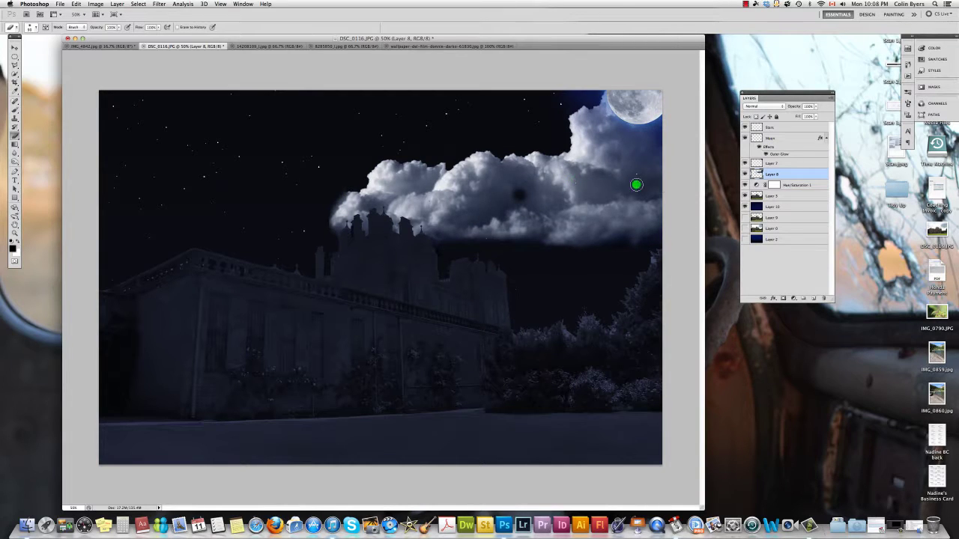
pyautogui.moveTo(772, 175); pyautogui.dragTo(770, 189)
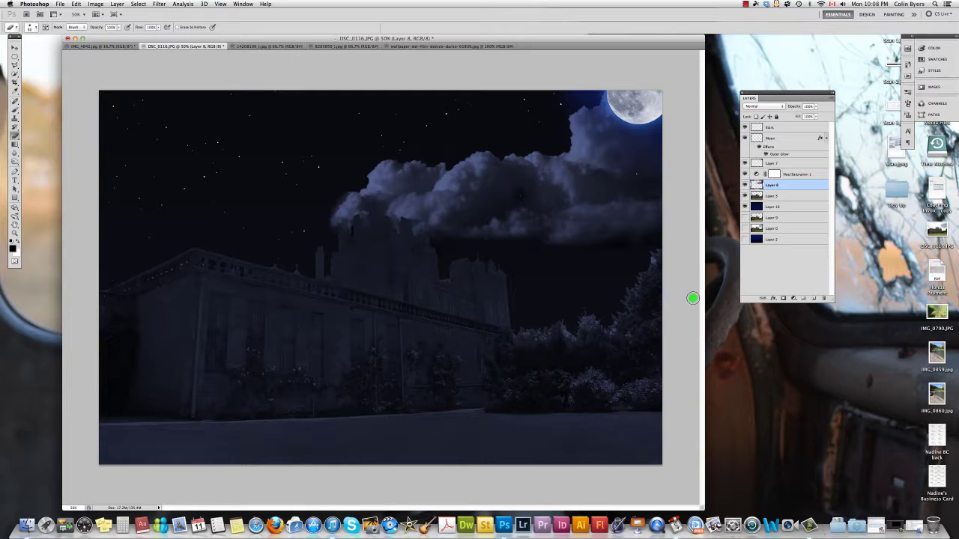
# Hide Layer 8, Hue/Saturation 1, Layer 7, Moon and Stars, then zoom in on the castle
pyautogui.click(746, 185)
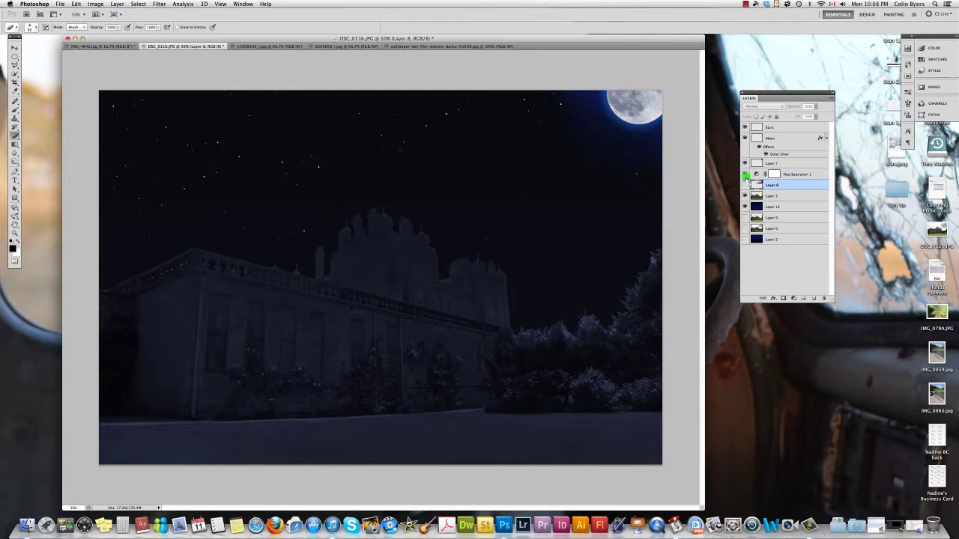
pyautogui.click(746, 174)
pyautogui.click(746, 163)
pyautogui.click(746, 137)
pyautogui.click(746, 127)
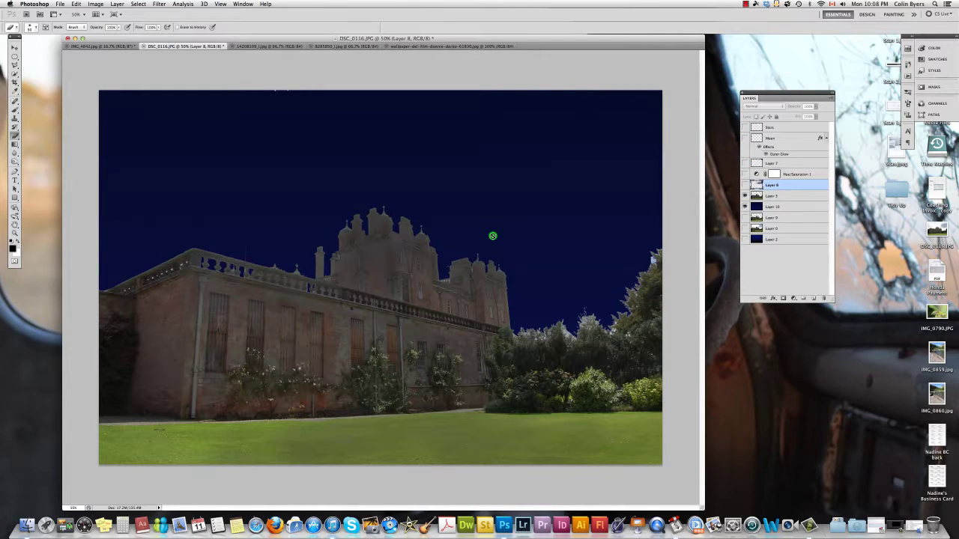
pyautogui.press('super+equal')
pyautogui.press('super+equal')
pyautogui.press('super+equal')
pyautogui.press('super+equal')
pyautogui.press('super+equal')
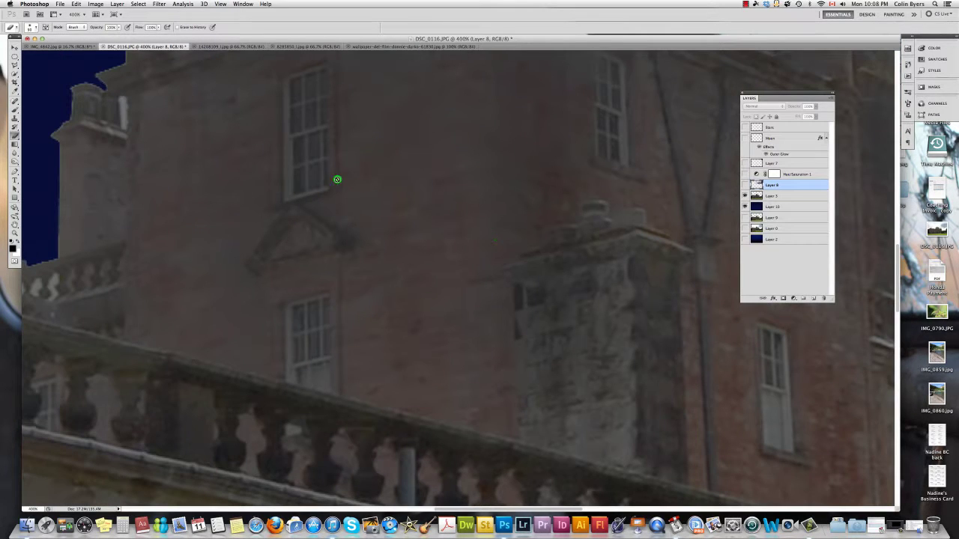
# Outline the first three upper-window panes with the Polygonal Lasso
pyautogui.click(15, 66)
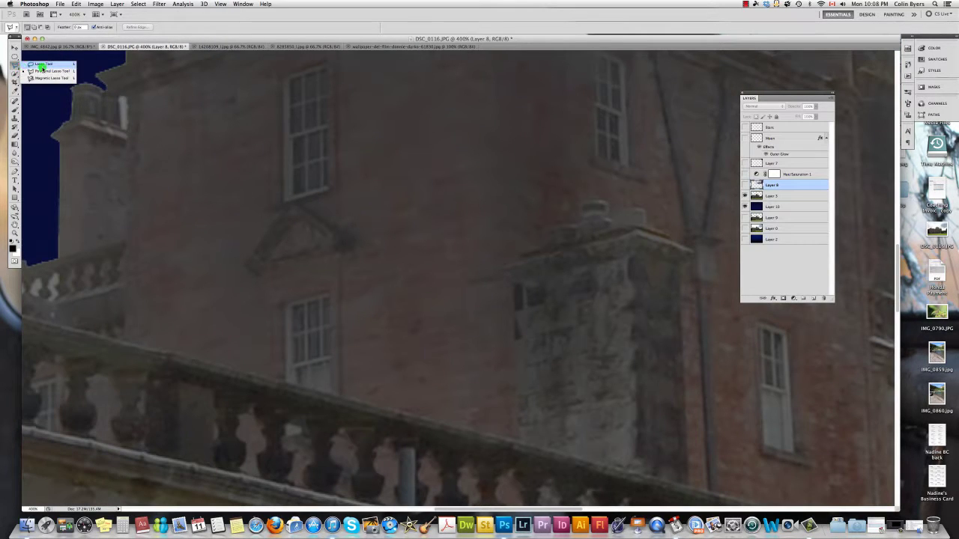
pyautogui.click(44, 70)
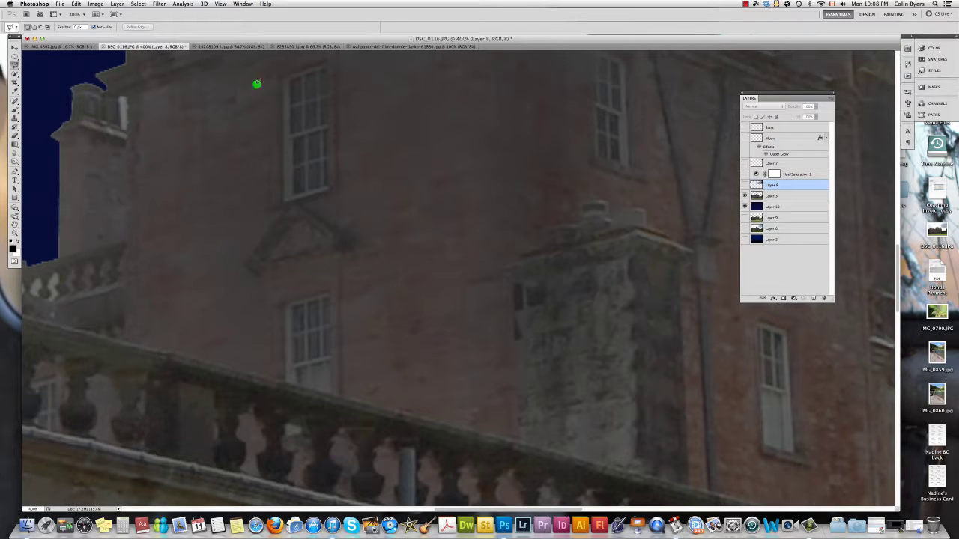
pyautogui.click(289, 79)
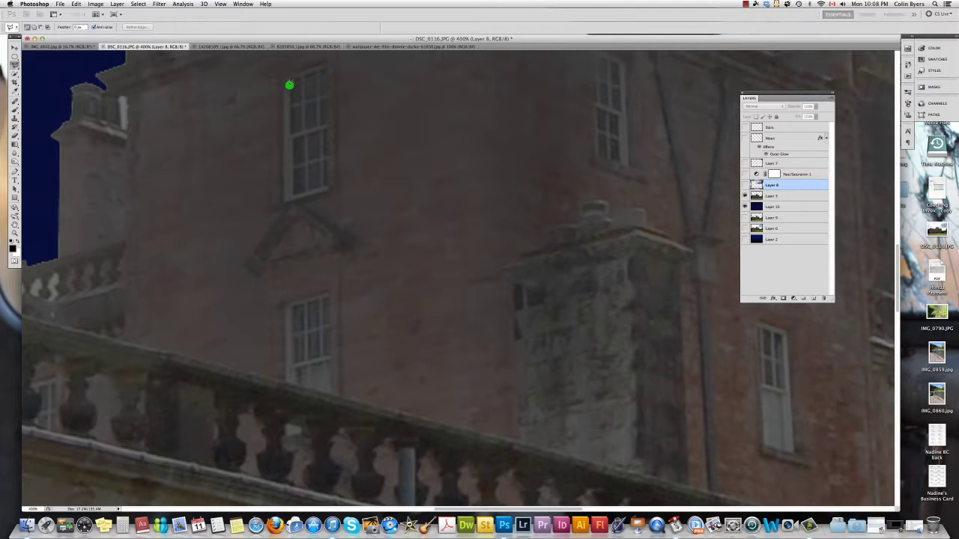
pyautogui.click(291, 104)
pyautogui.click(289, 80)
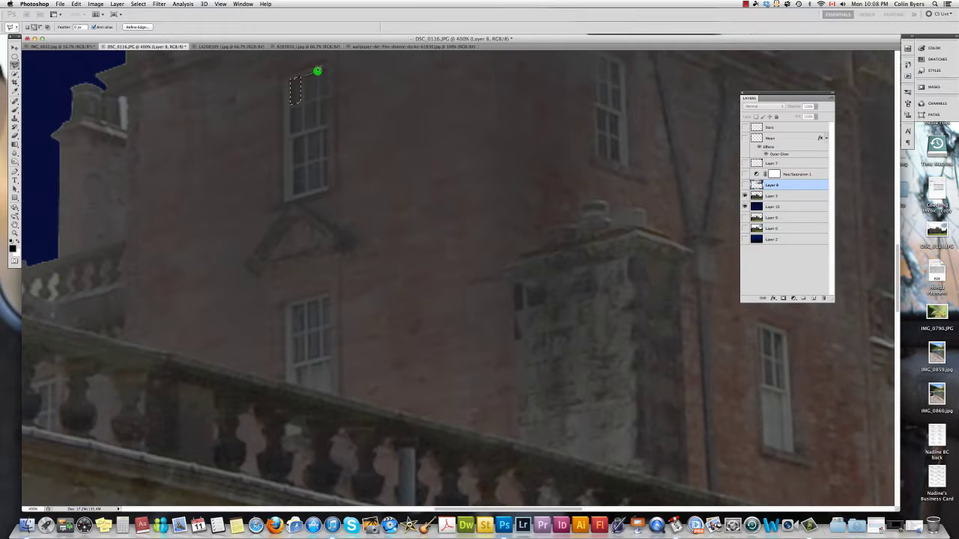
pyautogui.click(317, 71)
pyautogui.click(317, 96)
pyautogui.click(306, 75)
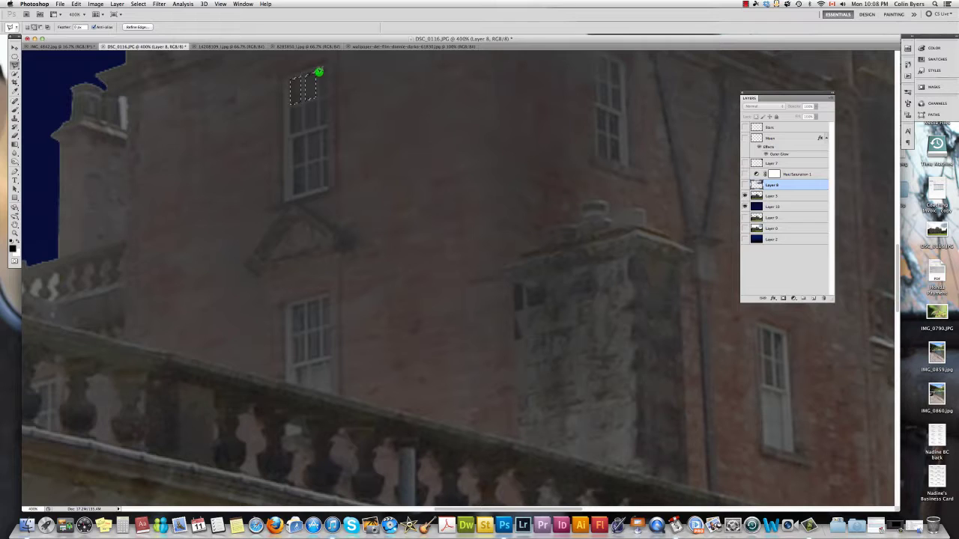
pyautogui.click(319, 71)
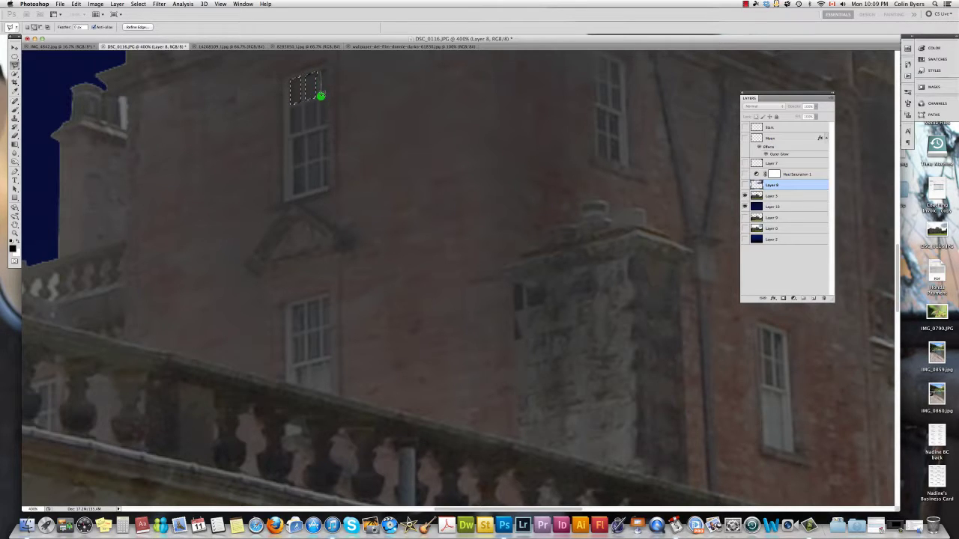
pyautogui.click(325, 93)
pyautogui.click(317, 73)
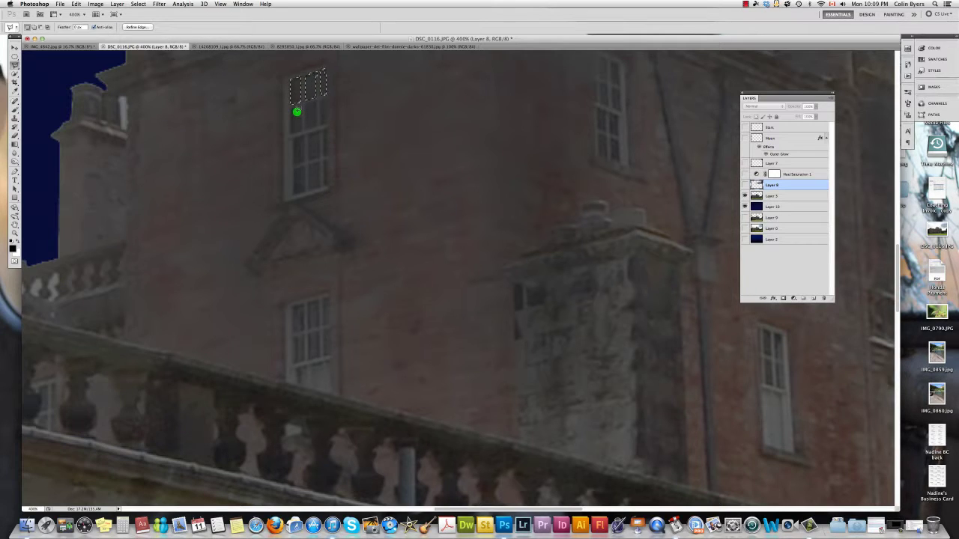
# Add the remaining window panes to the selection, then zoom out
pyautogui.click(290, 108)
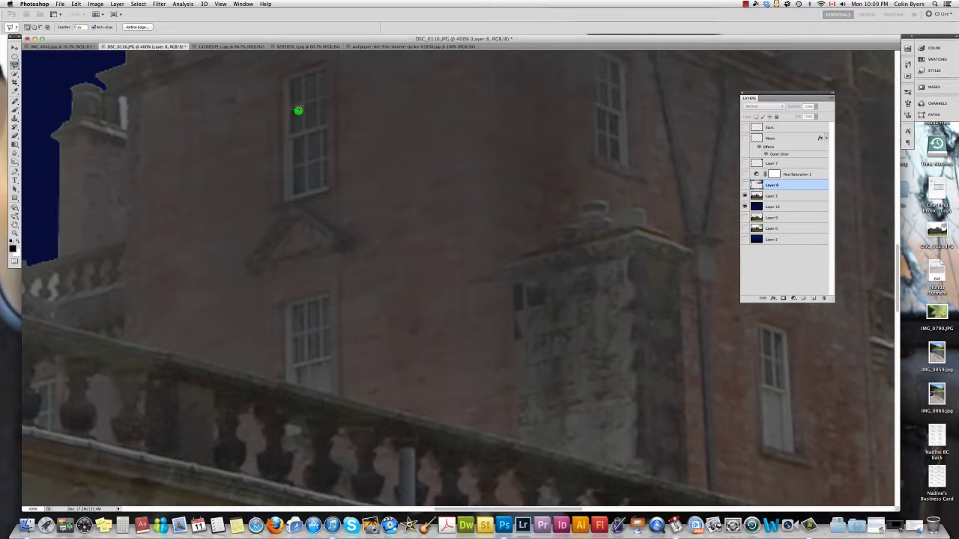
pyautogui.click(300, 106)
pyautogui.click(291, 112)
pyautogui.click(306, 104)
pyautogui.click(316, 128)
pyautogui.click(306, 106)
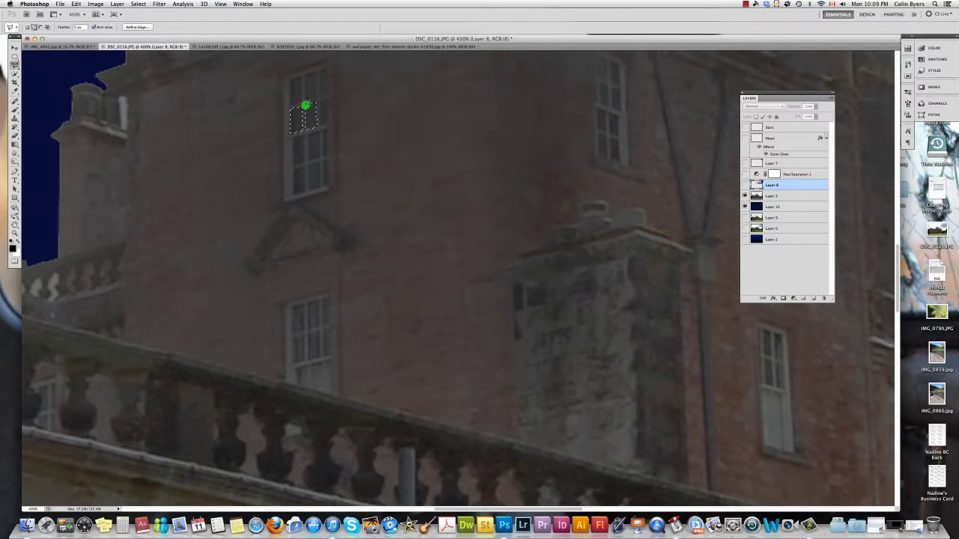
pyautogui.click(320, 100)
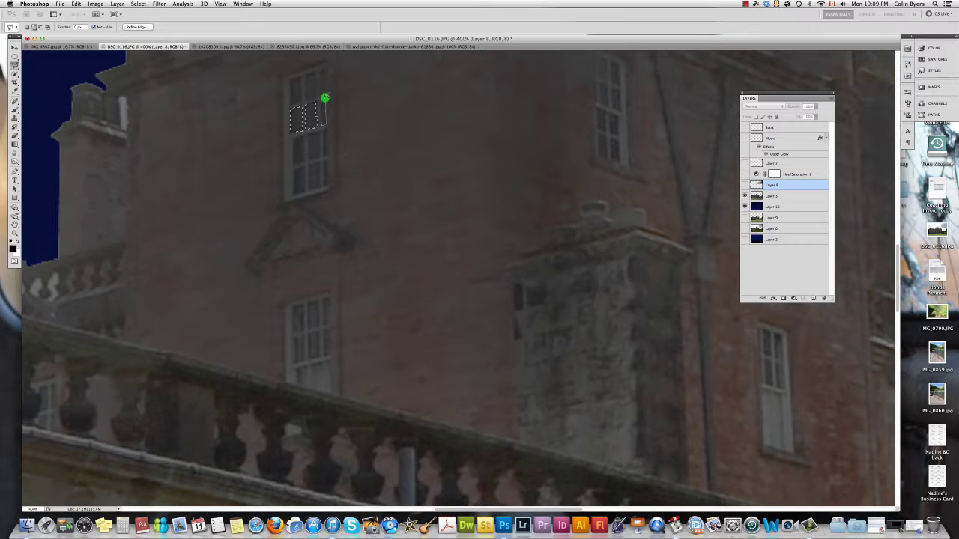
pyautogui.click(320, 99)
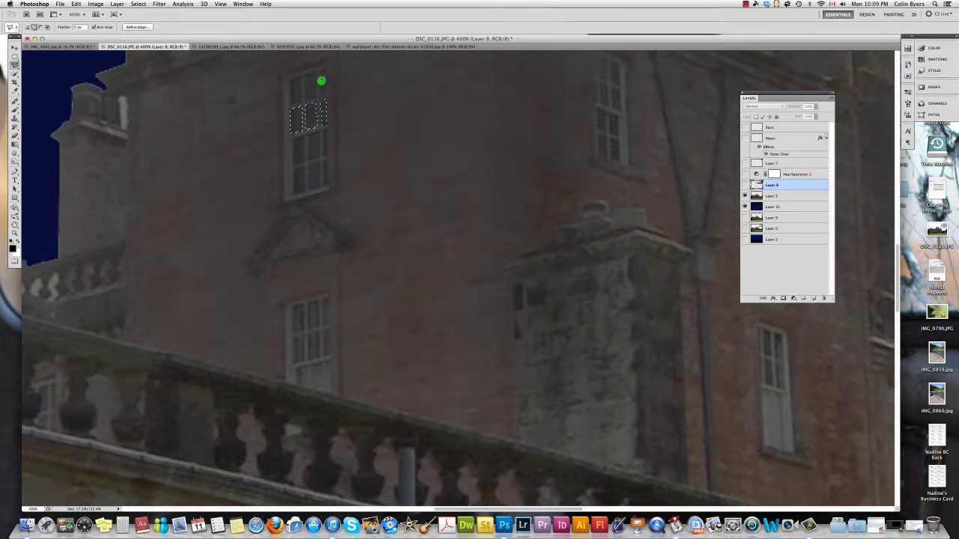
pyautogui.click(320, 70)
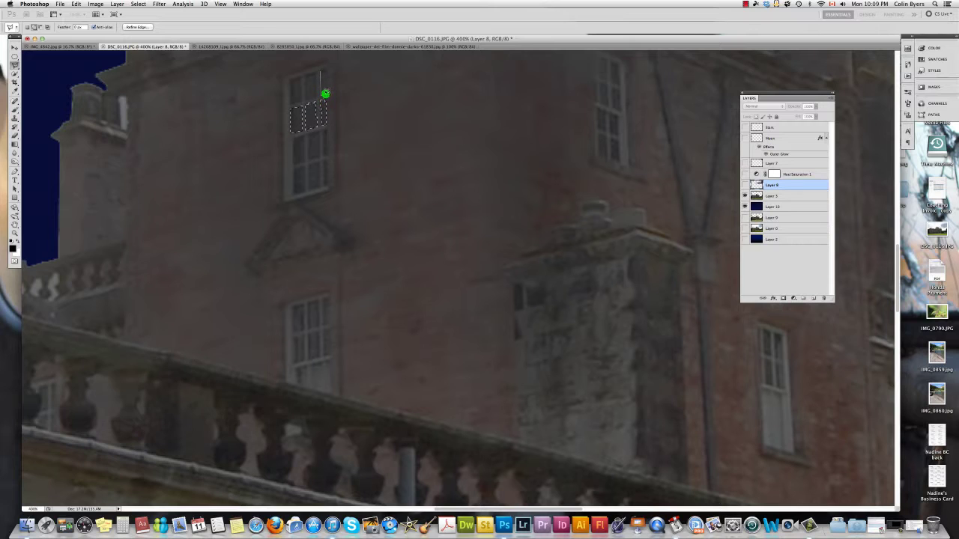
pyautogui.click(320, 70)
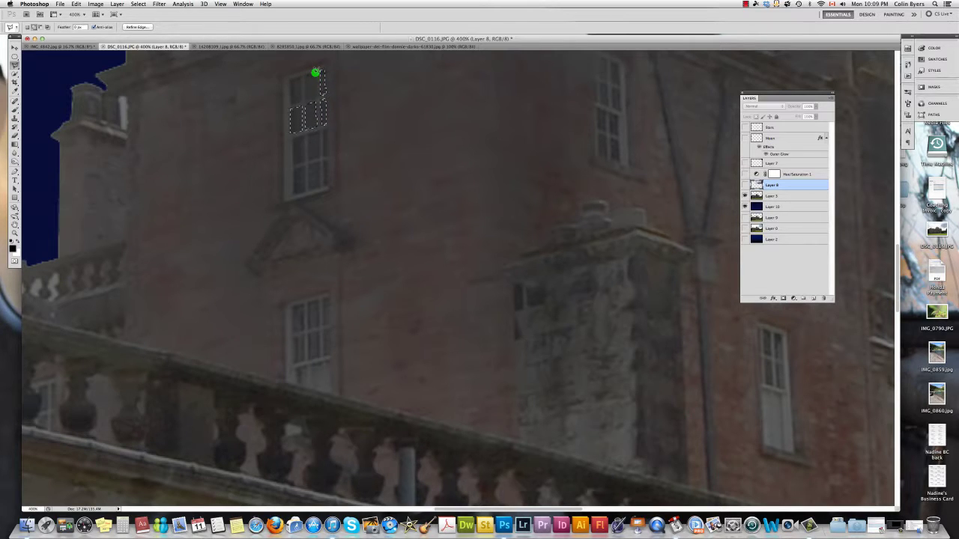
pyautogui.click(317, 72)
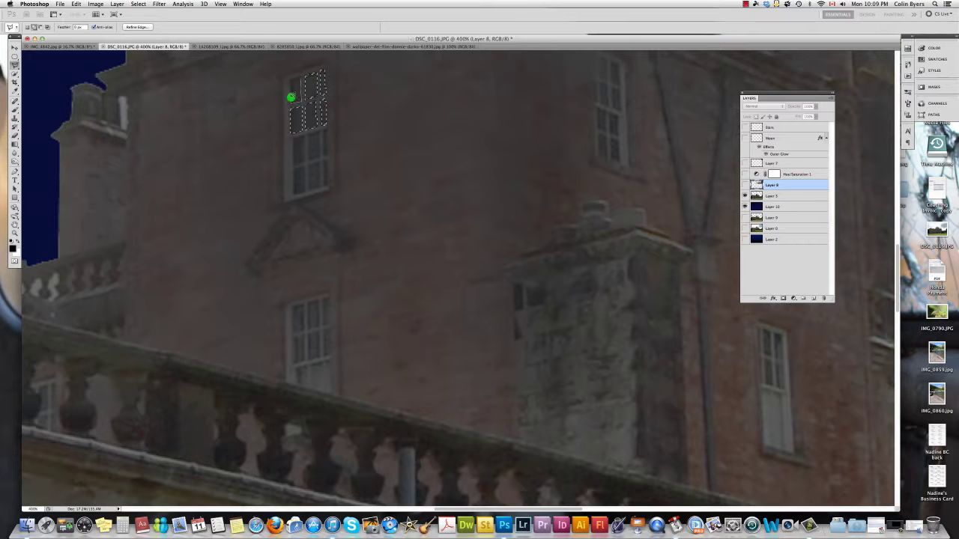
pyautogui.click(298, 77)
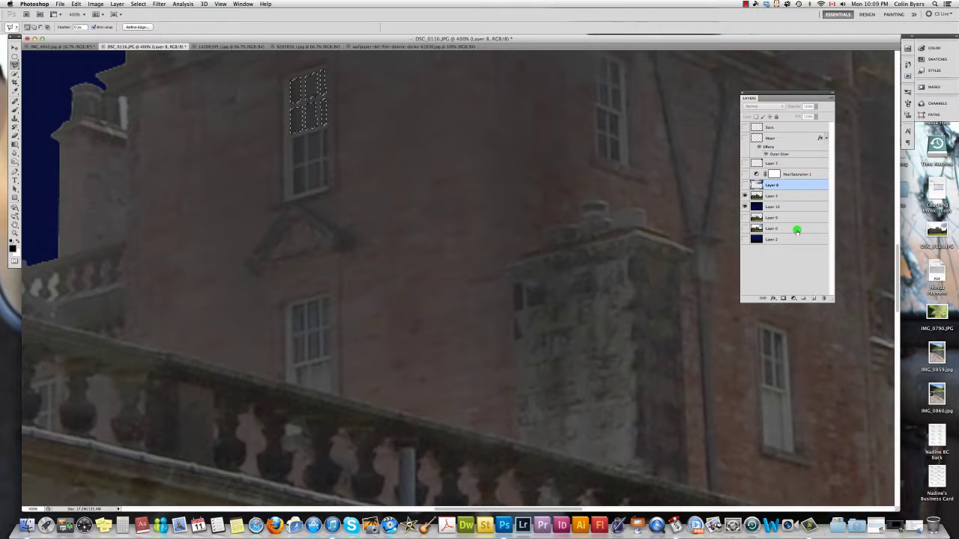
pyautogui.press('super+minus')
pyautogui.press('super+minus')
pyautogui.press('super+minus')
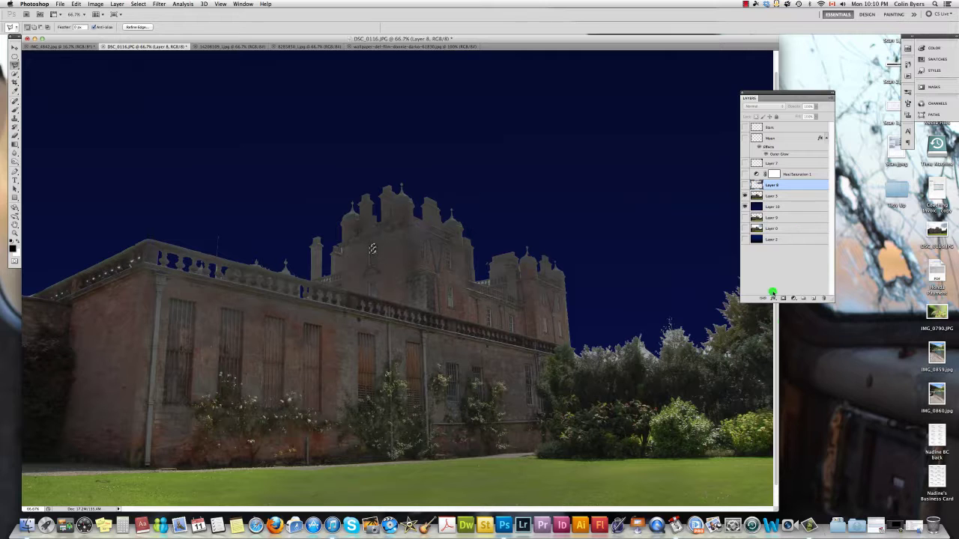
# Re-show Layer 8, Hue/Saturation 1, Layer 7 and Moon, and add new Layer 11 above Stars
pyautogui.moveTo(745, 188); pyautogui.dragTo(746, 129)
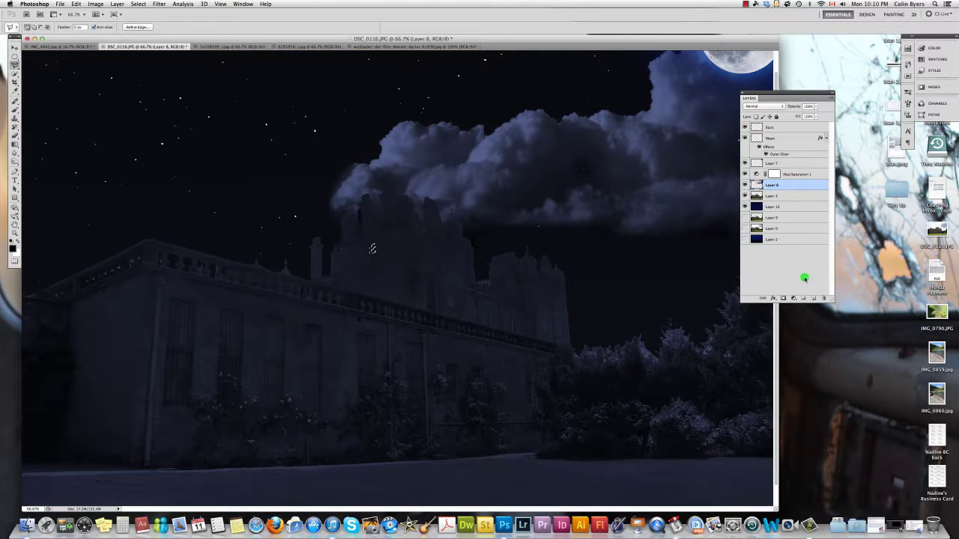
pyautogui.click(813, 298)
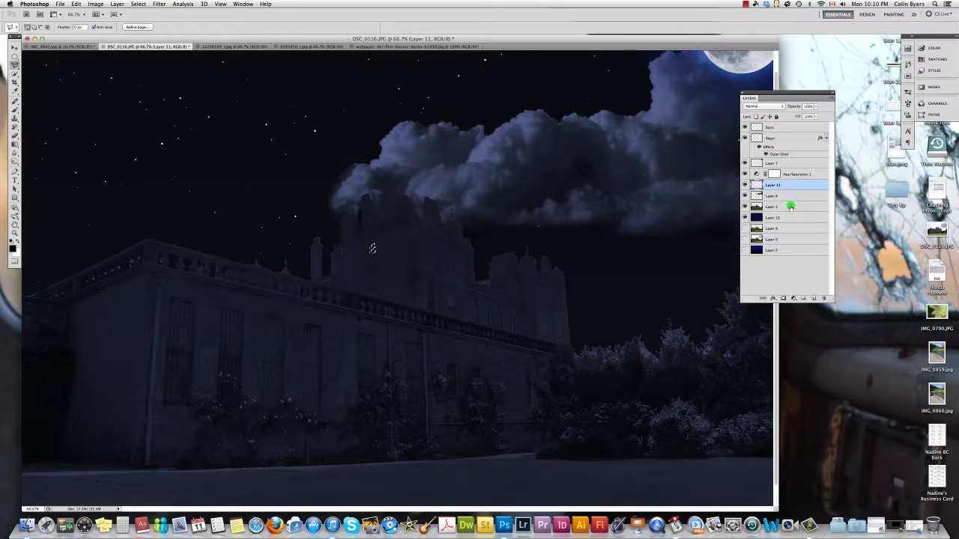
pyautogui.moveTo(787, 187); pyautogui.dragTo(787, 128)
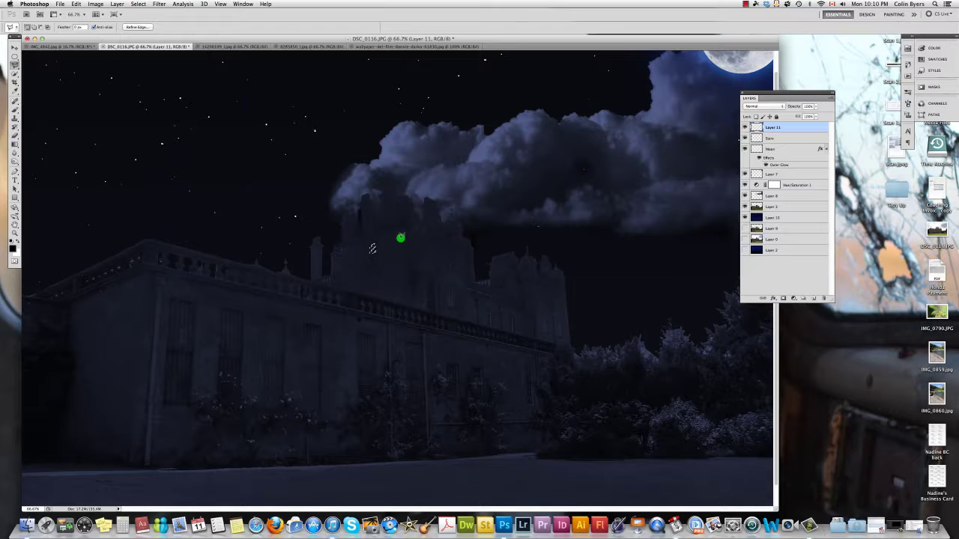
pyautogui.press('super+equal')
pyautogui.press('super+equal')
pyautogui.press('super+equal')
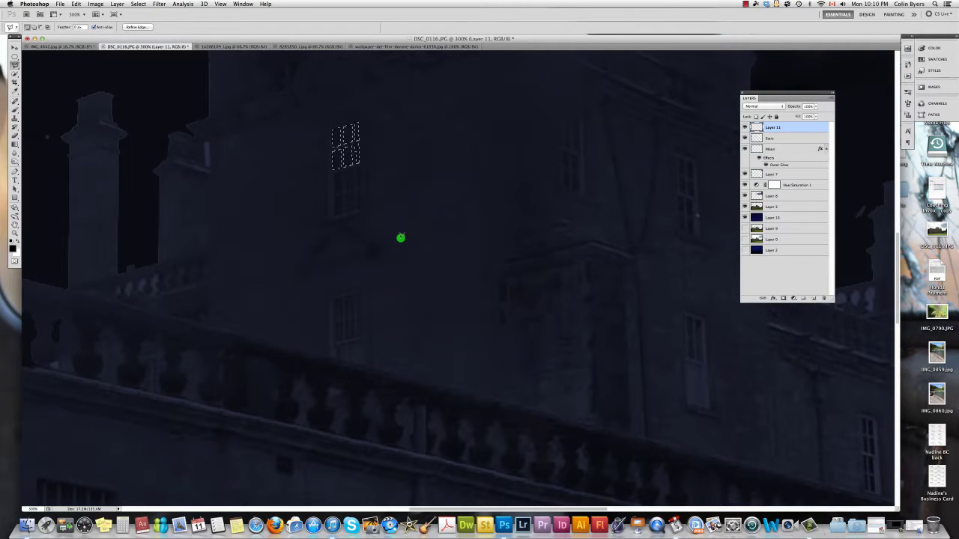
# With the Gradient tool, set the gradient's left colour stop to bright golden yellow
pyautogui.click(14, 145)
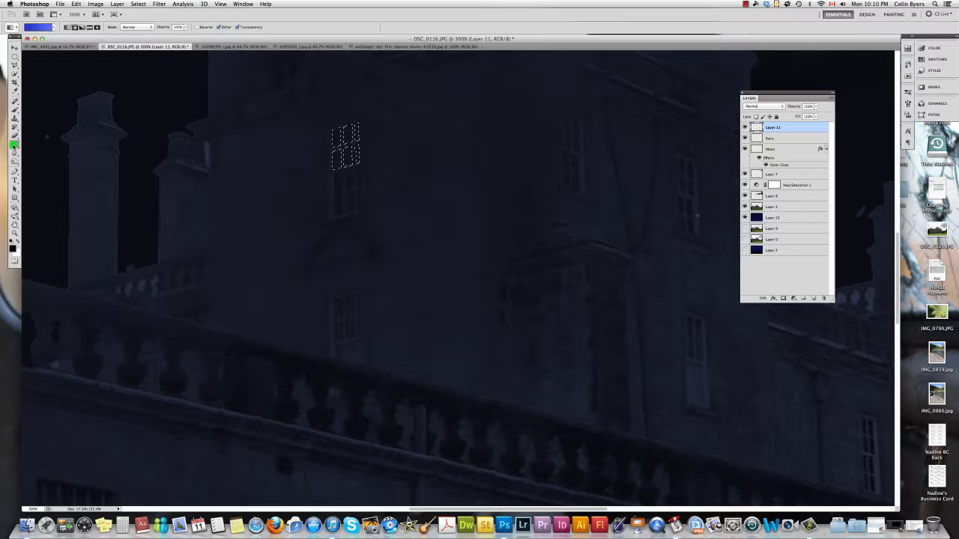
pyautogui.click(36, 27)
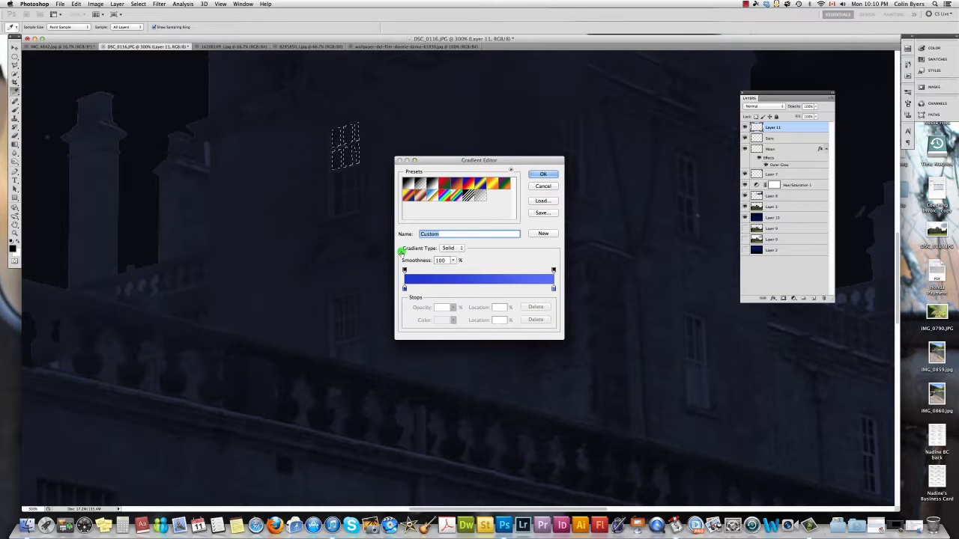
pyautogui.click(404, 288)
pyautogui.click(442, 320)
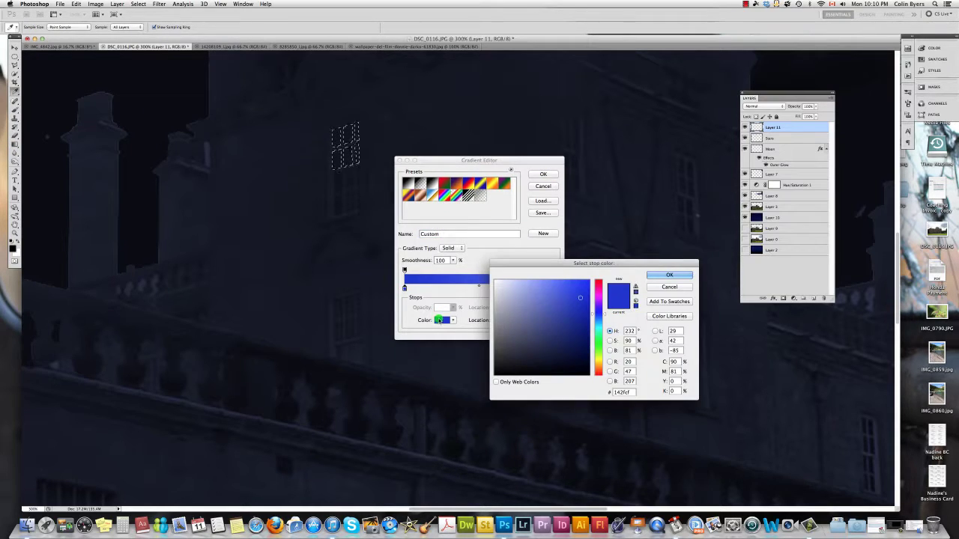
pyautogui.click(601, 359)
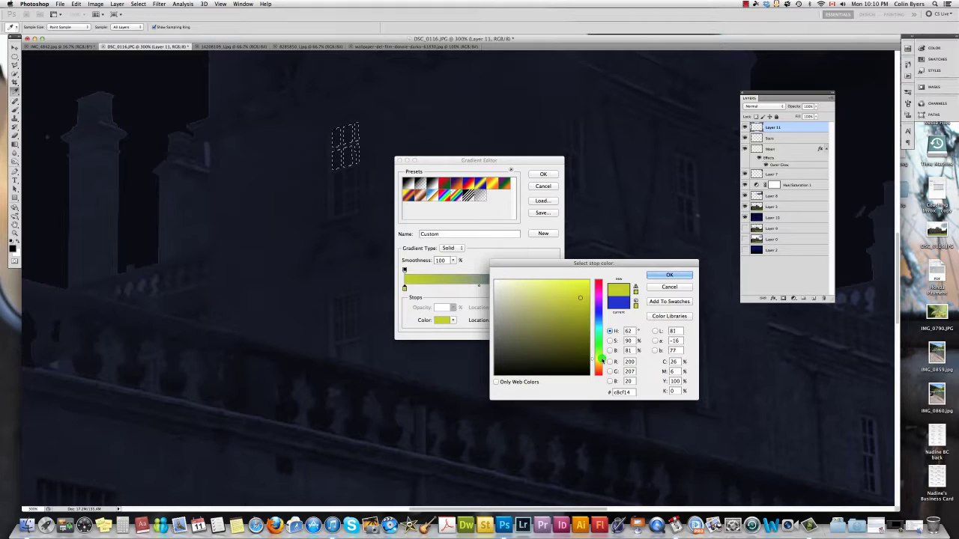
pyautogui.moveTo(601, 360); pyautogui.dragTo(604, 362)
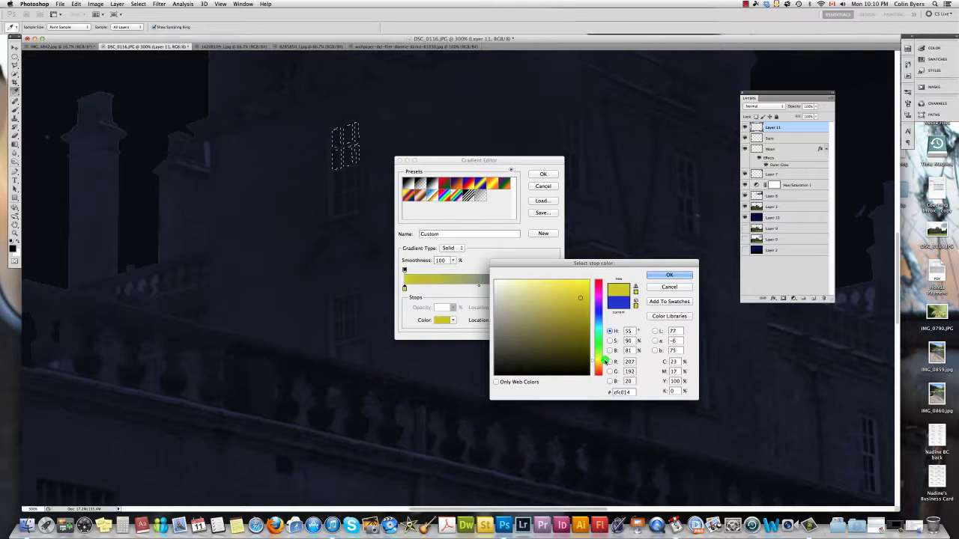
pyautogui.moveTo(578, 295); pyautogui.dragTo(577, 284)
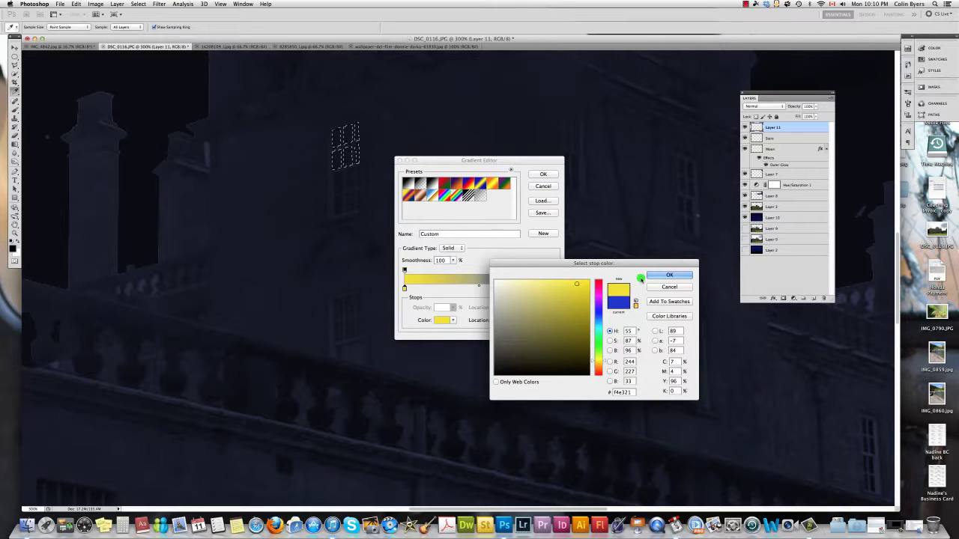
pyautogui.click(652, 275)
# Set the right colour stop to a deep reddish orange and accept the gradient
pyautogui.click(553, 288)
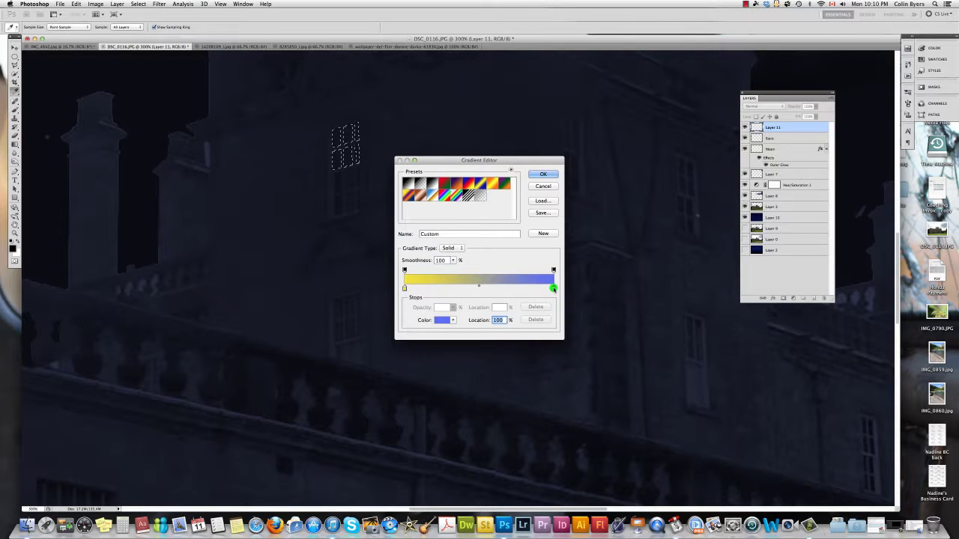
pyautogui.doubleClick(553, 288)
pyautogui.click(597, 365)
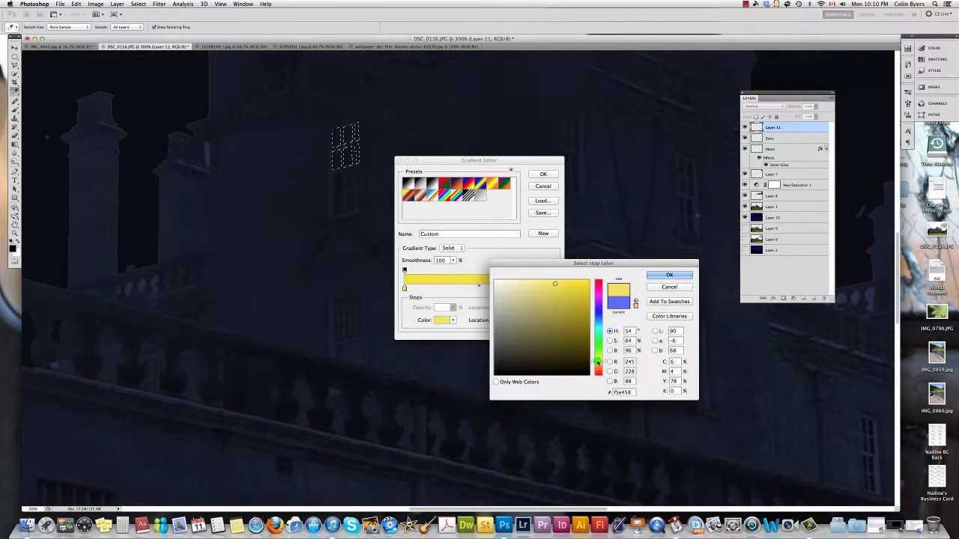
pyautogui.click(598, 366)
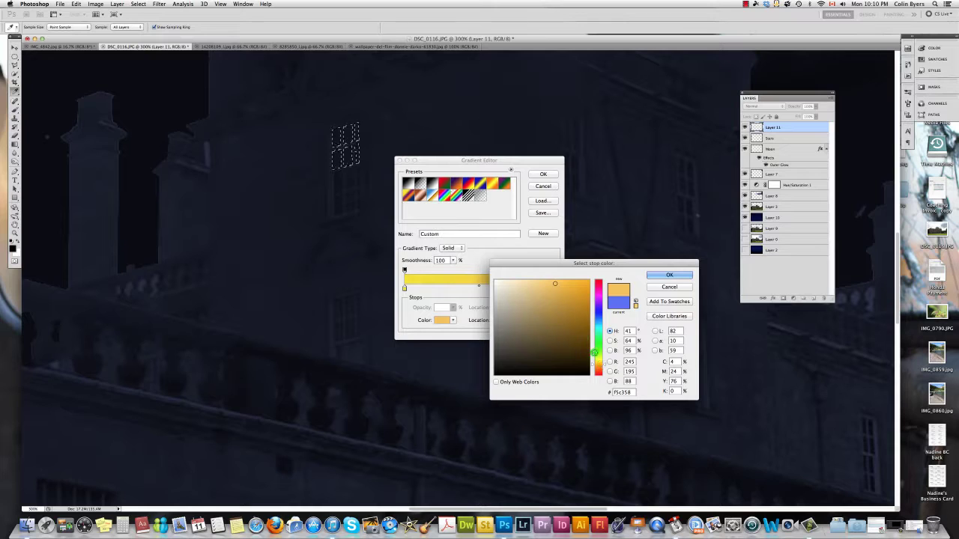
pyautogui.click(582, 312)
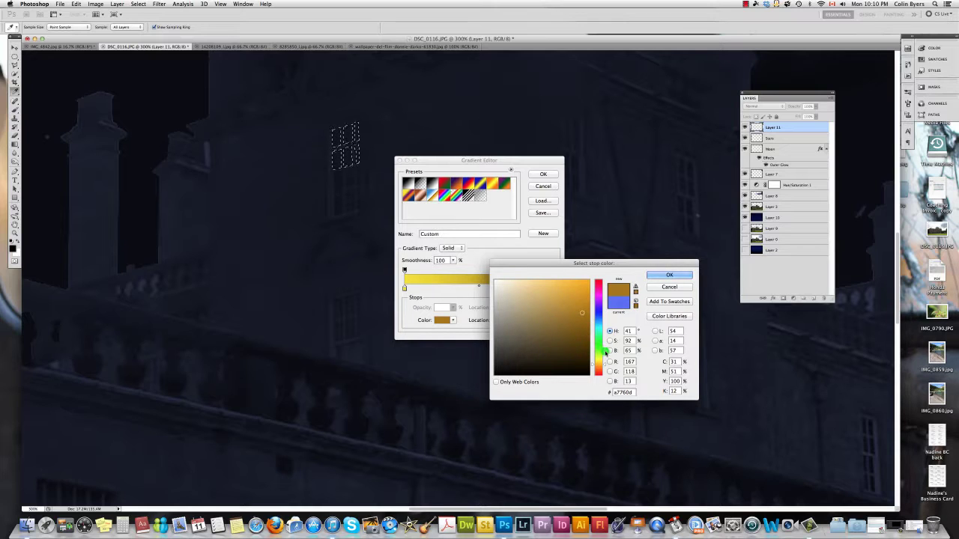
pyautogui.click(604, 367)
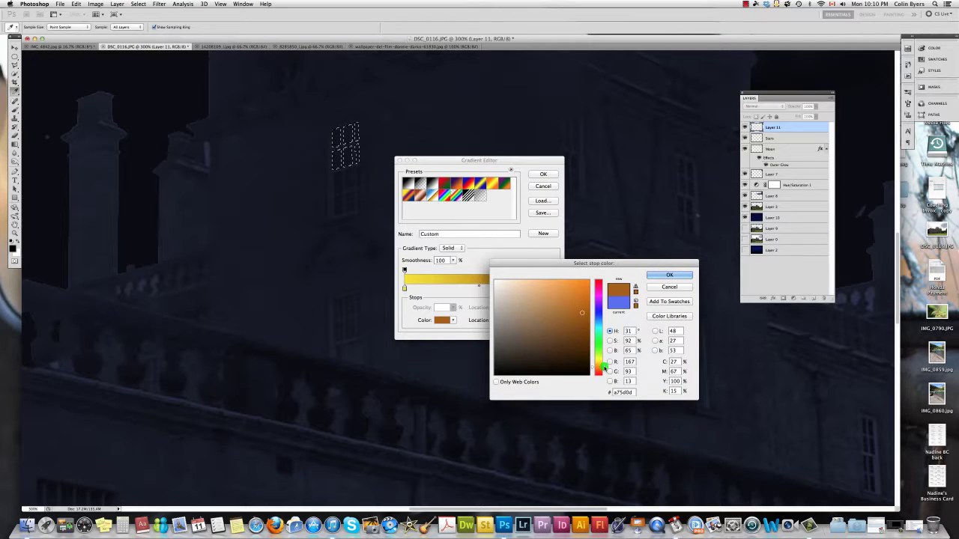
pyautogui.click(650, 275)
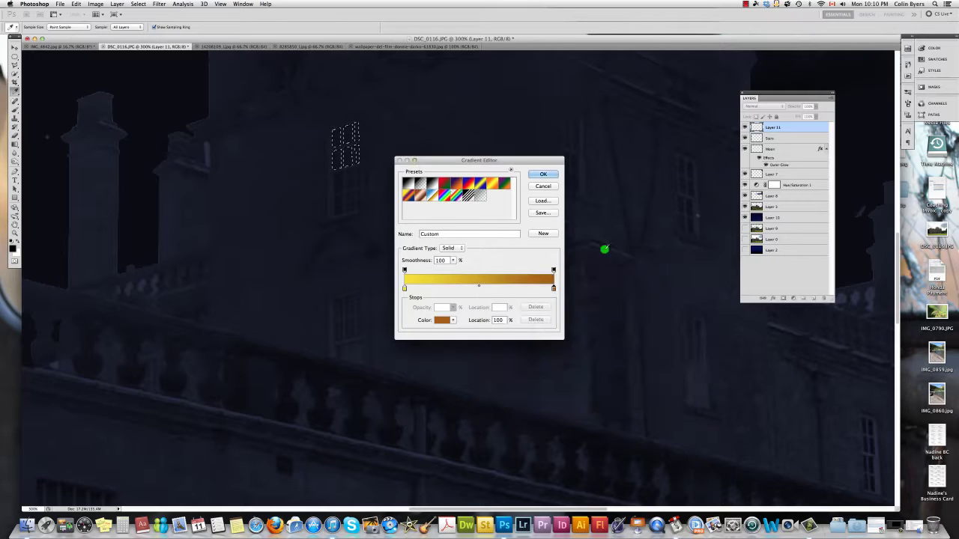
pyautogui.click(544, 174)
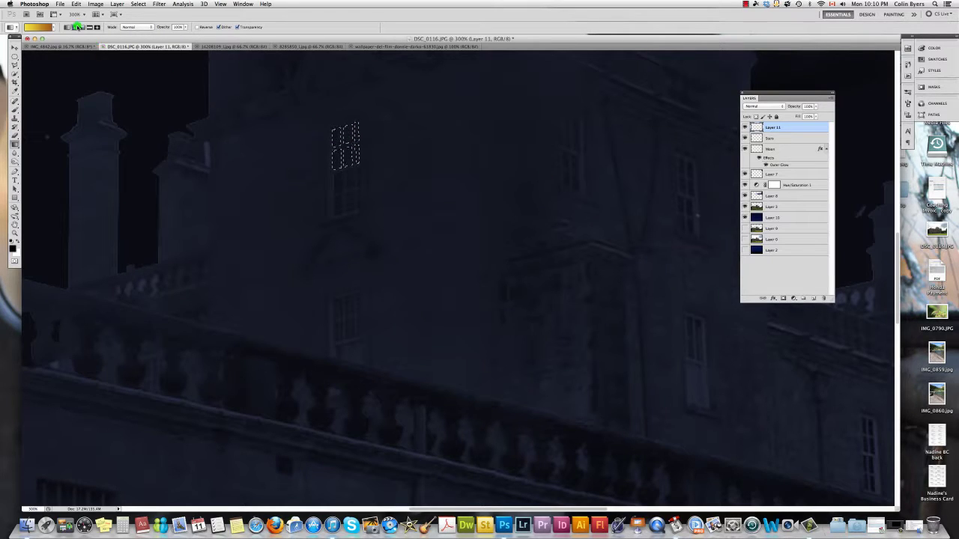
# Fill the upper window panes on Layer 11 with a linear yellow-to-orange gradient, then deselect and zoom out
pyautogui.click(75, 27)
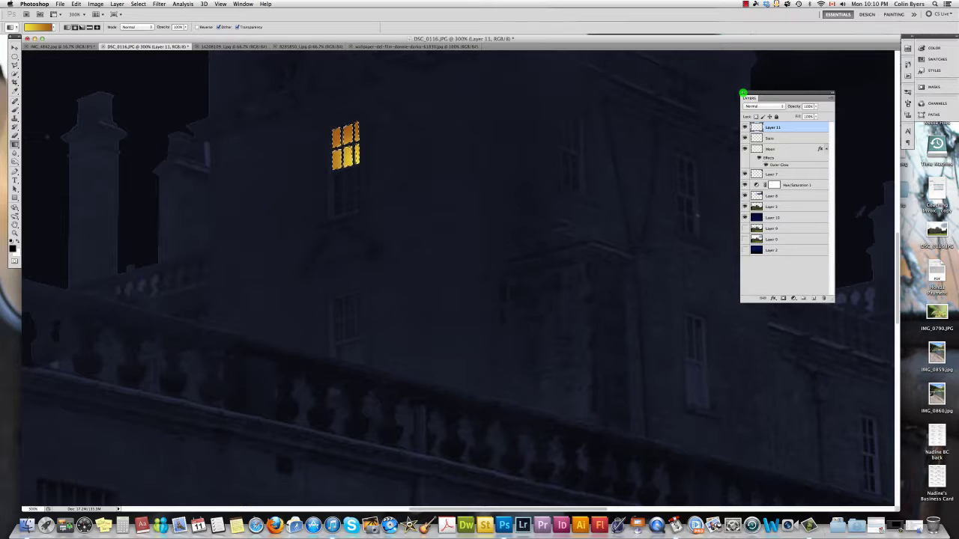
pyautogui.press('super+d')
pyautogui.press('super+minus')
pyautogui.press('super+minus')
pyautogui.press('super+minus')
pyautogui.press('super+minus')
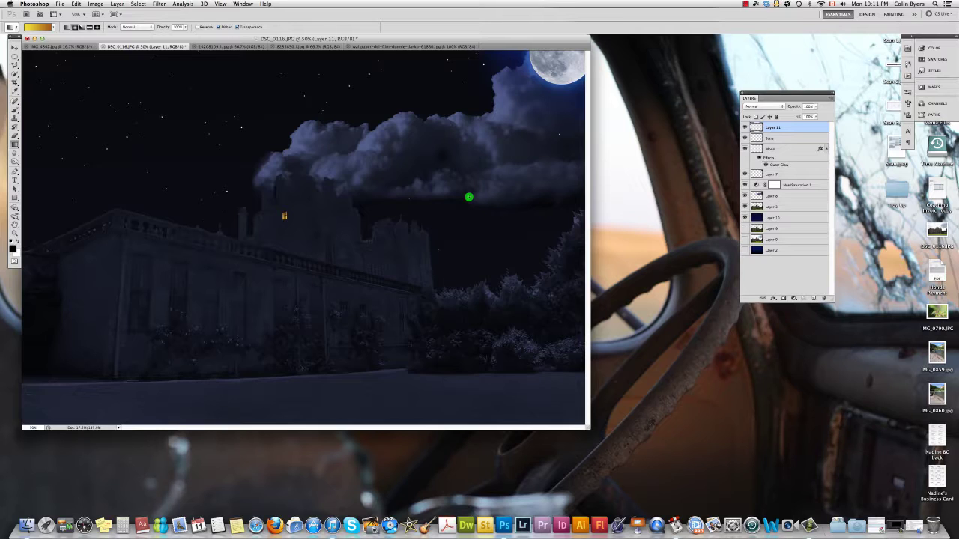
# Open the Create New Fill or Adjustment Layer menu in the Layers panel
pyautogui.click(792, 299)
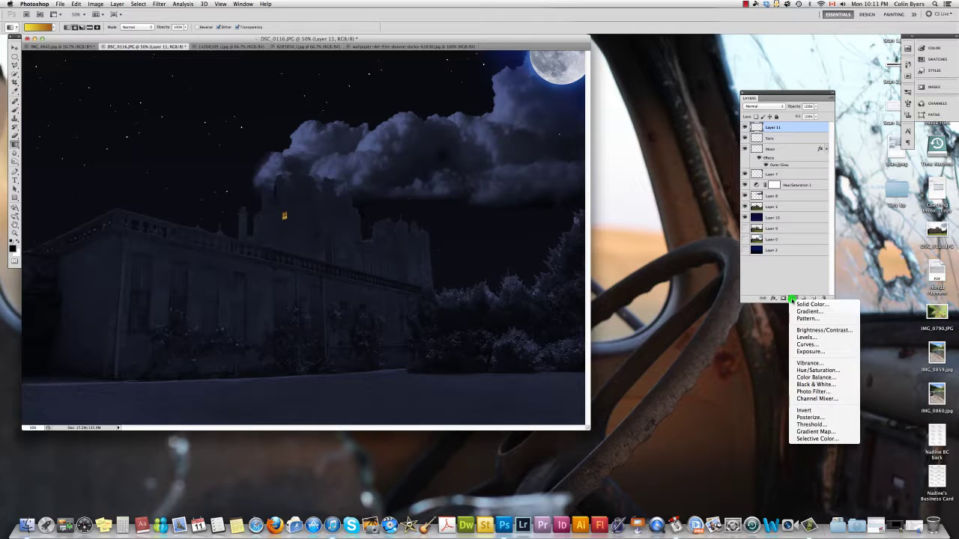